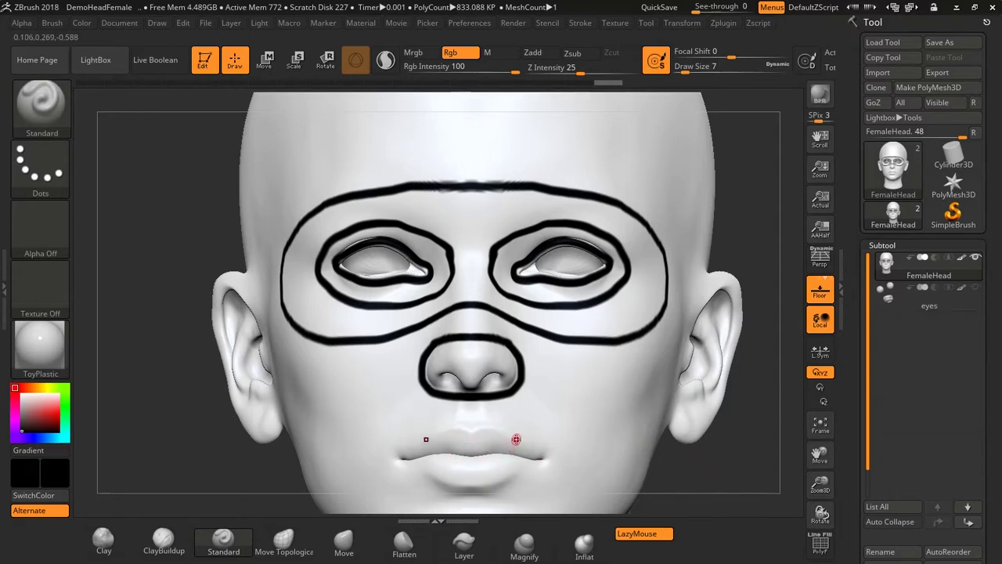
Paint mirrored black strokes around the lips and from the nostrils down to the lip corners
right_click_drag(519, 442, 491, 302)
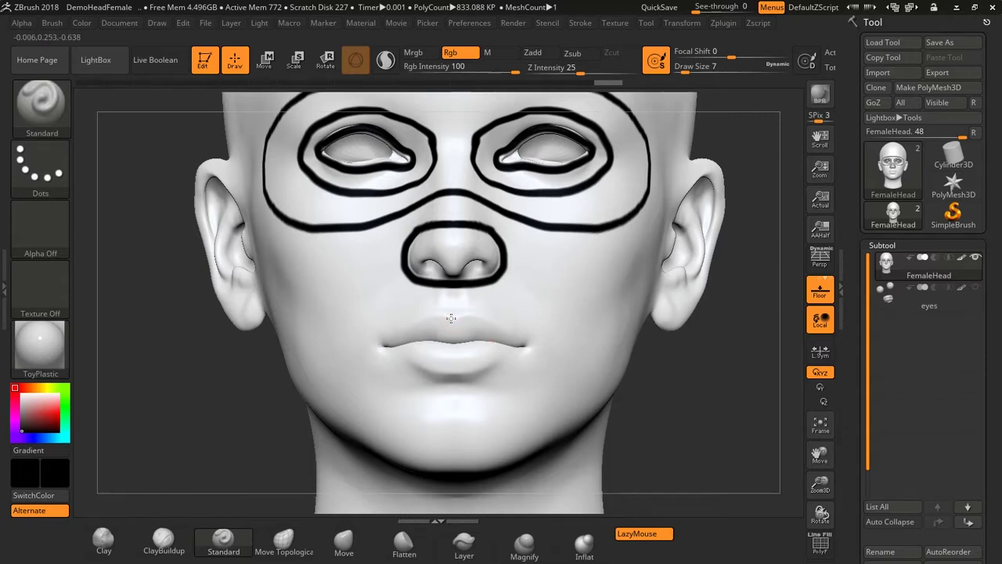
mouse_move(449, 318)
left_mouse_down()
mouse_move(416, 325)
mouse_move(386, 354)
mouse_move(403, 361)
left_mouse_up()
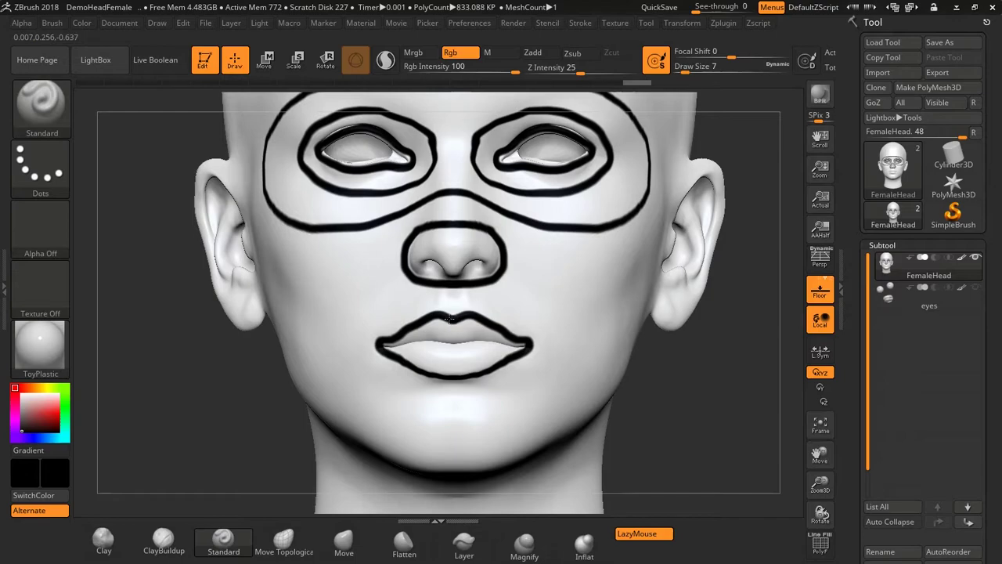
mouse_move(687, 381)
left_mouse_down()
mouse_move(665, 328)
mouse_move(702, 365)
mouse_move(683, 382)
left_mouse_up()
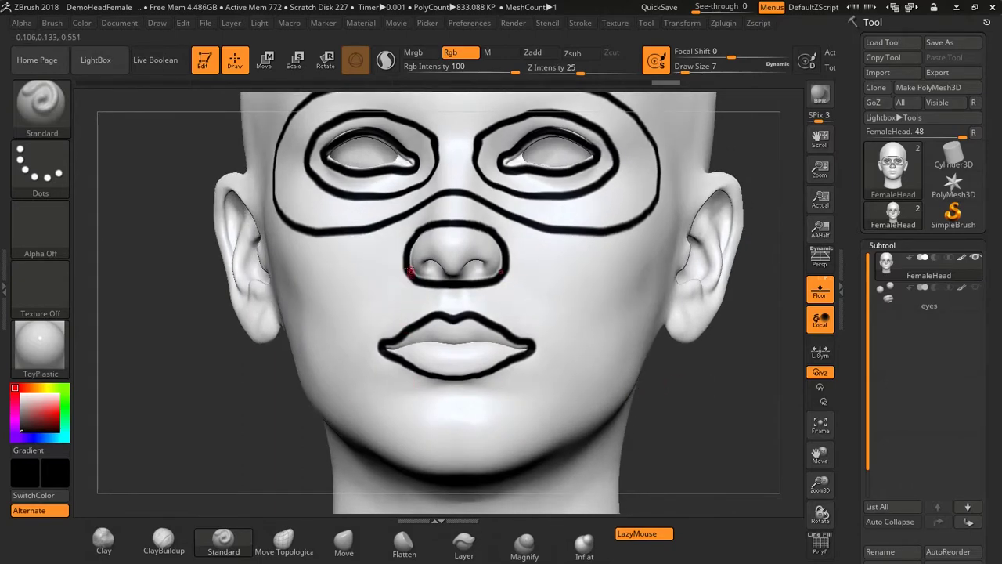
left_click_drag(684, 416, 670, 418)
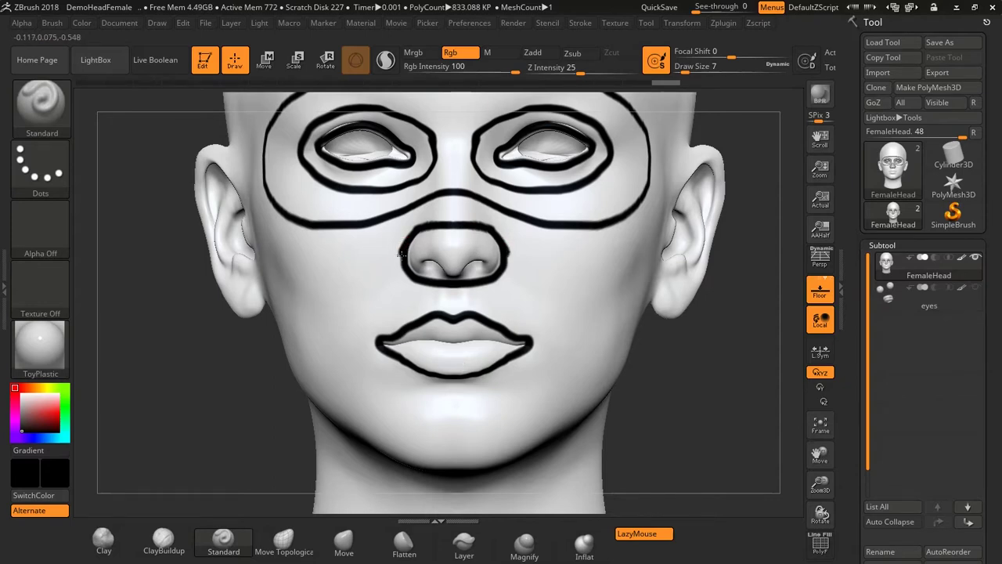
left_click_drag(401, 255, 379, 330)
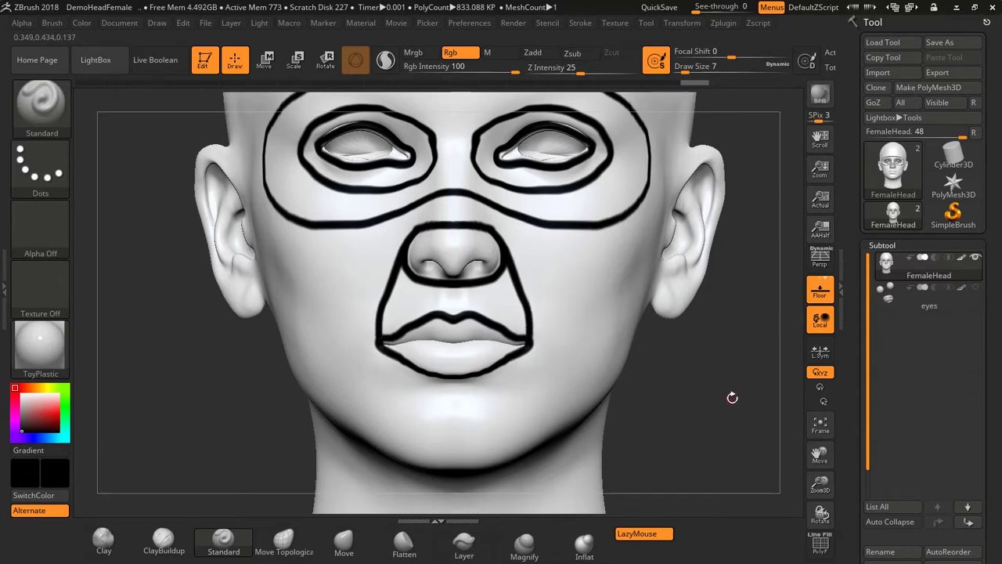
Paint a symmetric black loop from under the eye mask down both cheeks and around the chin, redrawing it once
left_click_drag(746, 403, 730, 400)
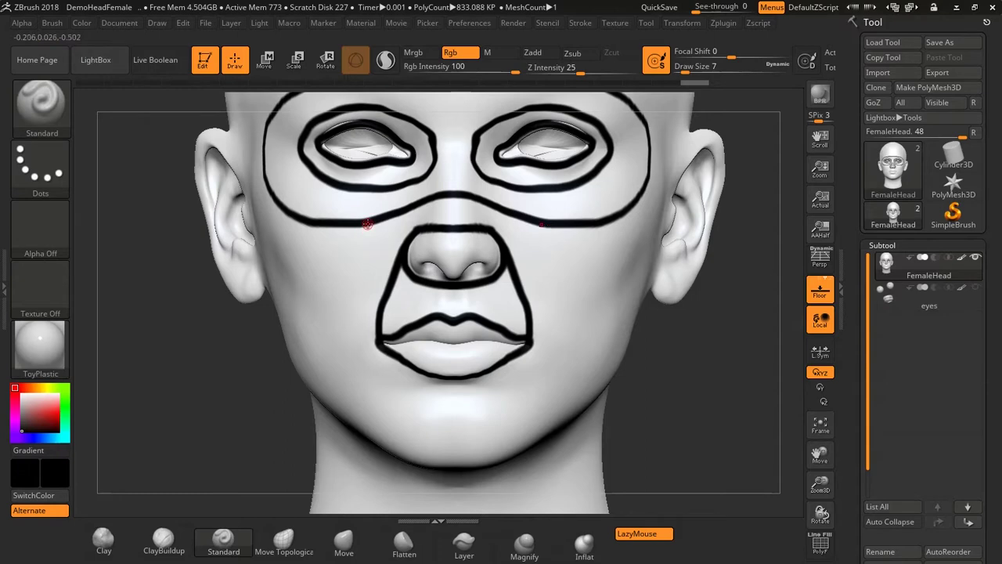
mouse_move(366, 226)
left_mouse_down()
mouse_move(342, 307)
mouse_move(423, 438)
mouse_move(455, 444)
left_mouse_up()
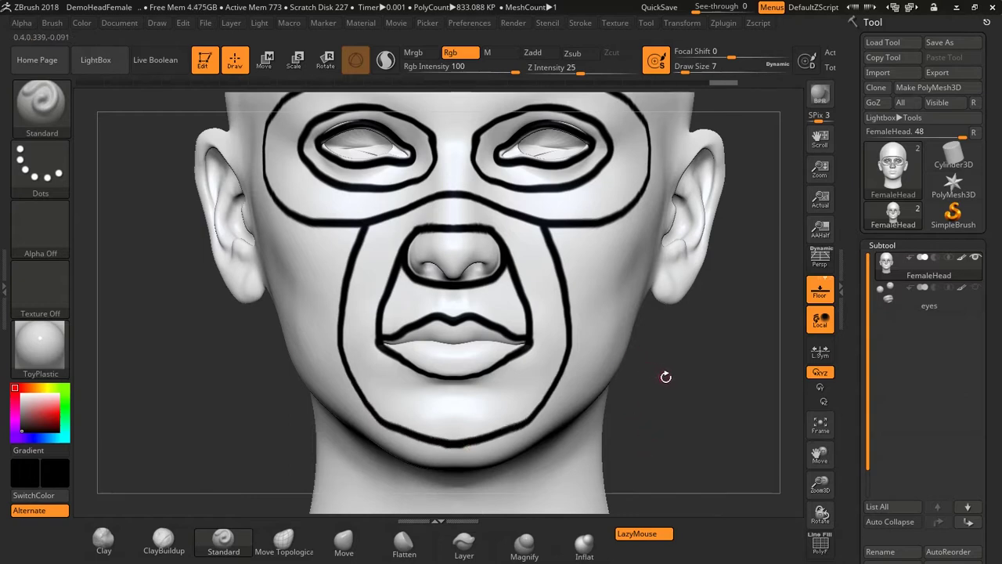
key("ctrl+z")
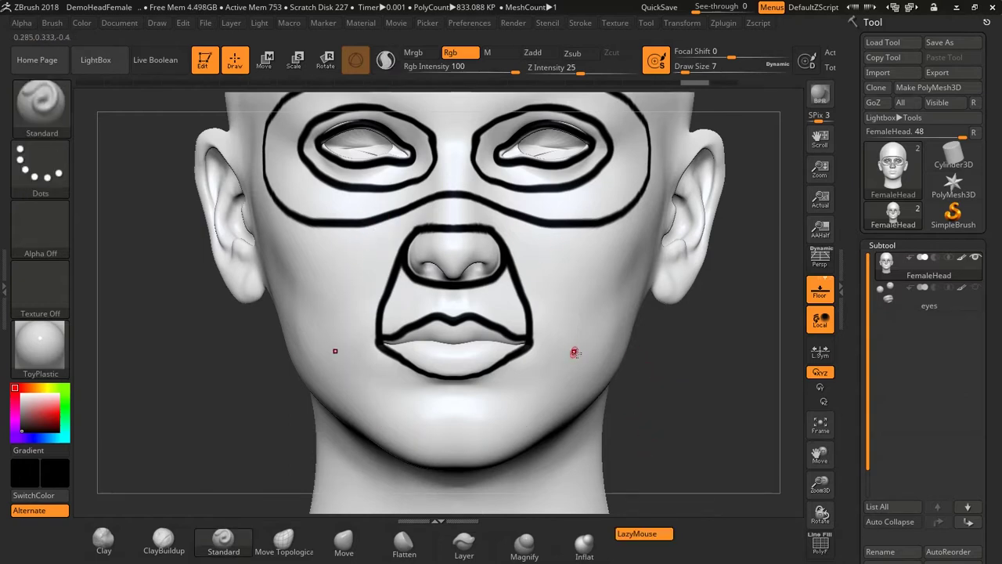
left_click_drag(574, 352, 389, 300)
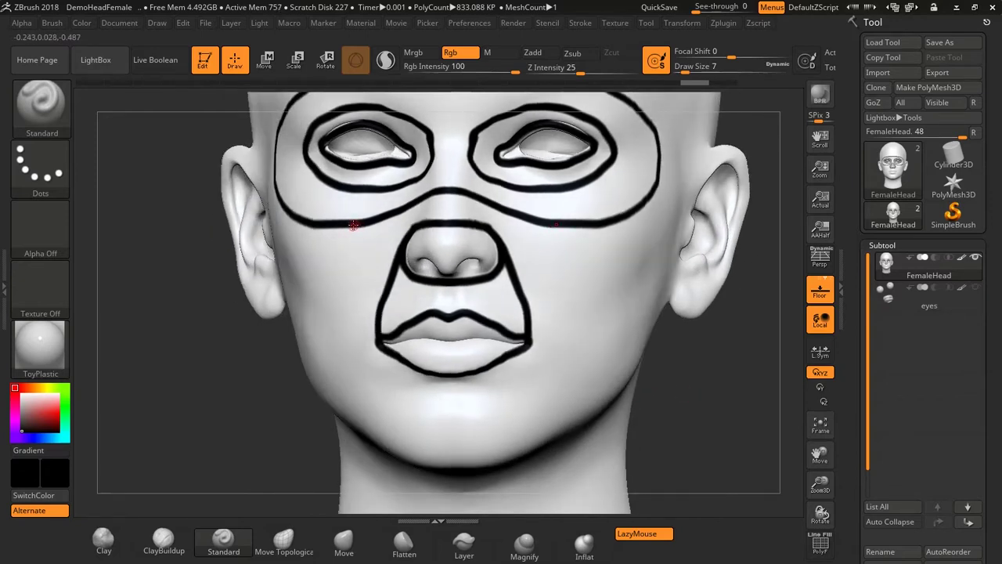
mouse_move(349, 233)
left_mouse_down()
mouse_move(327, 338)
mouse_move(394, 422)
mouse_move(458, 443)
left_mouse_up()
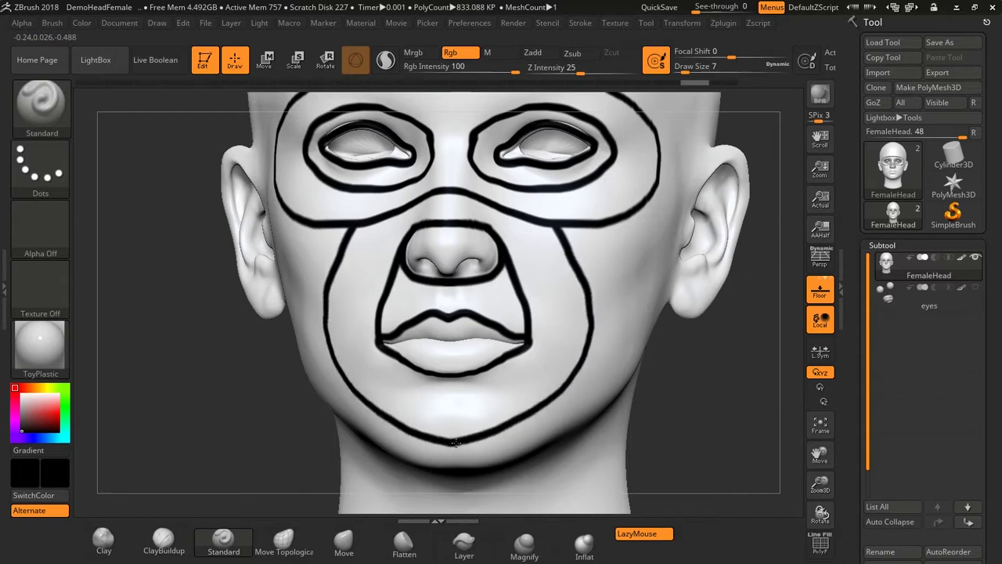
mouse_move(655, 442)
left_mouse_down()
mouse_move(687, 437)
mouse_move(668, 427)
left_mouse_up()
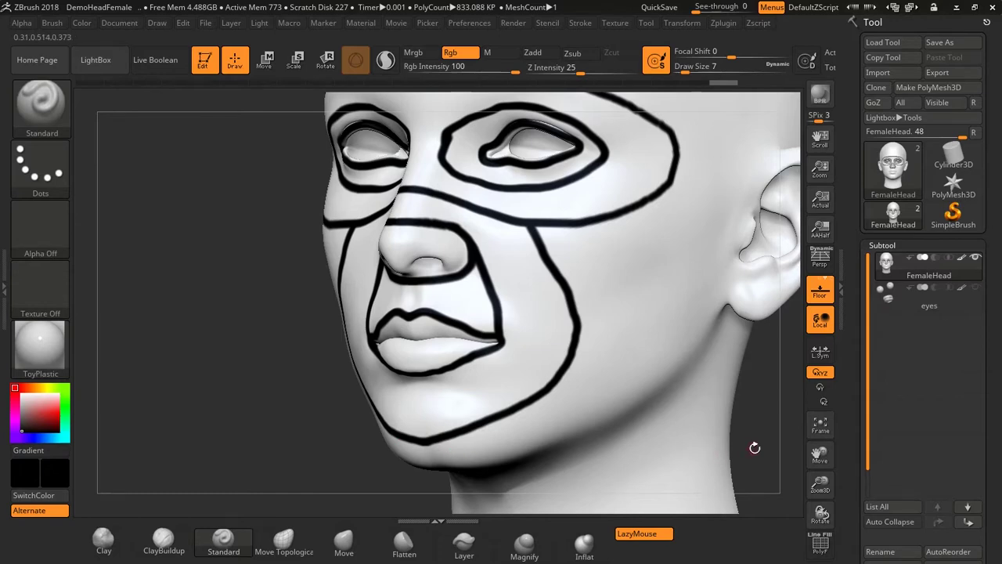
Paint a black line along the jaw from under the chin back to just below the ear
left_click_drag(756, 445, 729, 356)
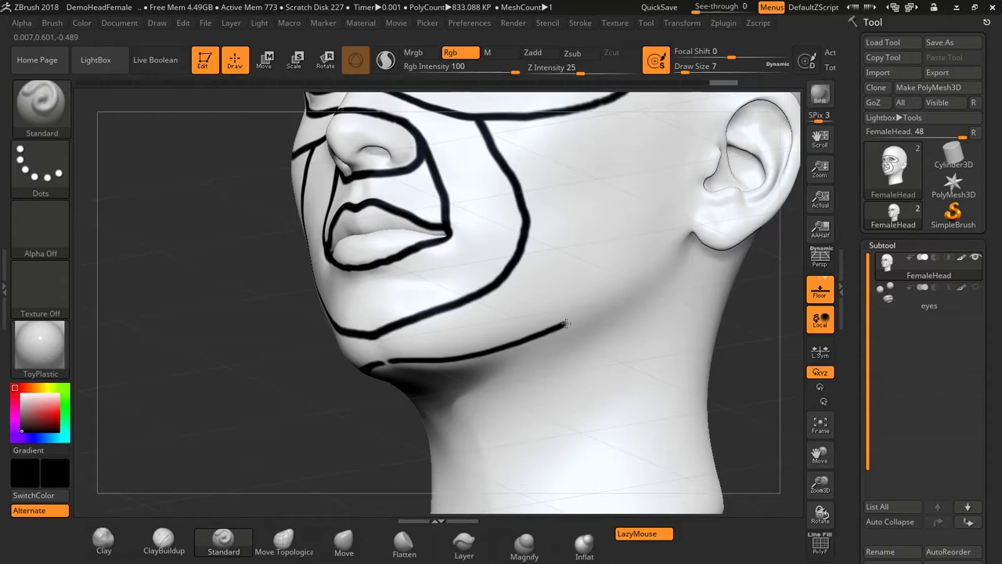
left_click_drag(599, 301, 677, 240)
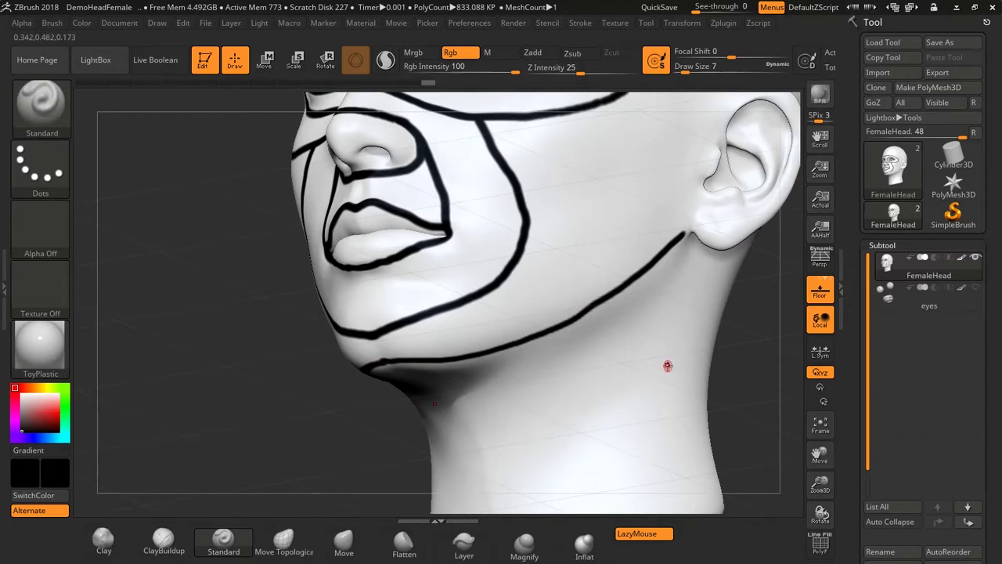
mouse_move(671, 363)
right_mouse_down()
mouse_move(680, 344)
mouse_move(643, 365)
right_mouse_up()
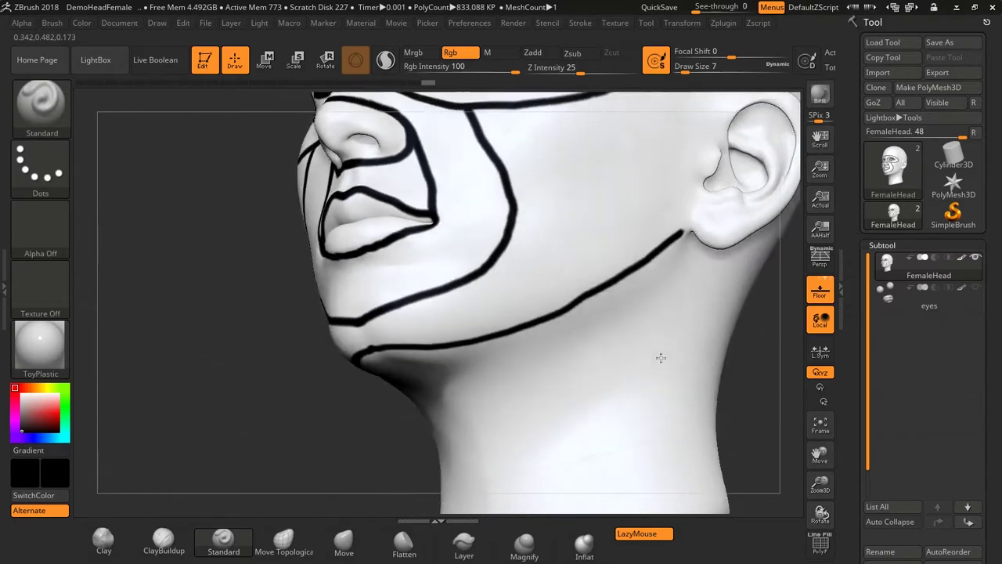
right_click_drag(637, 331, 478, 451)
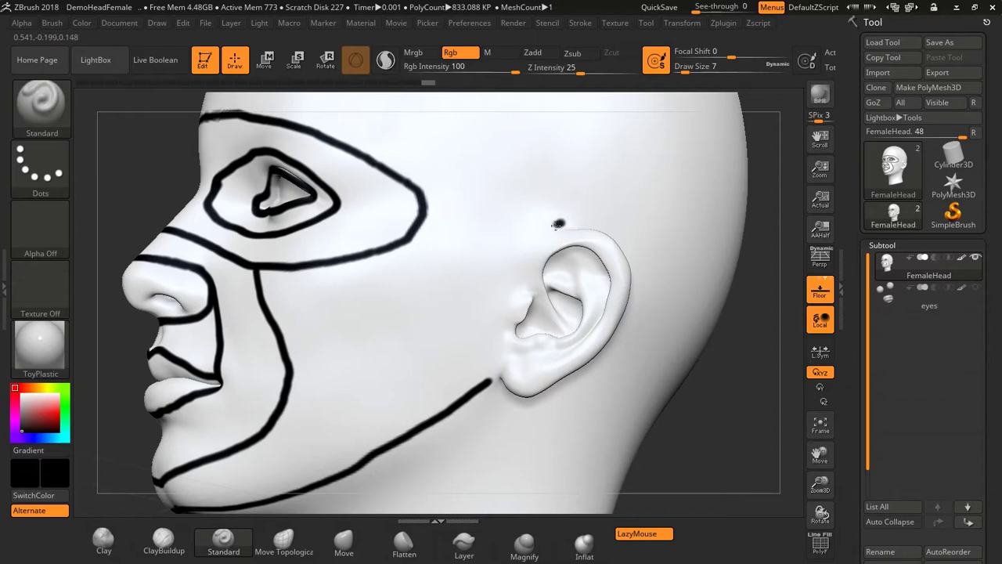
Carry the black jaw line up in front of the ear and around it to outline the ear
left_click_drag(525, 248, 488, 350)
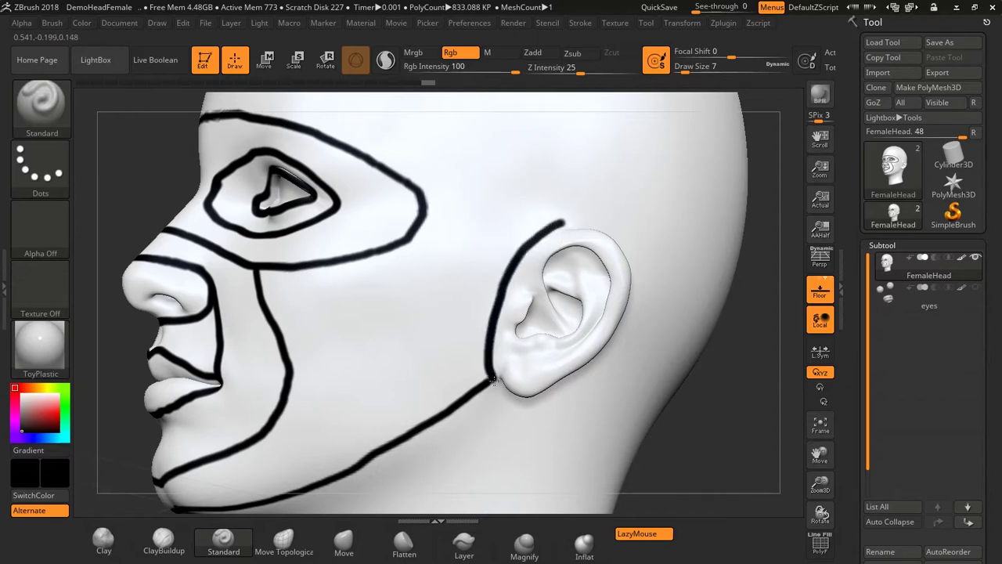
left_click_drag(703, 355, 663, 326)
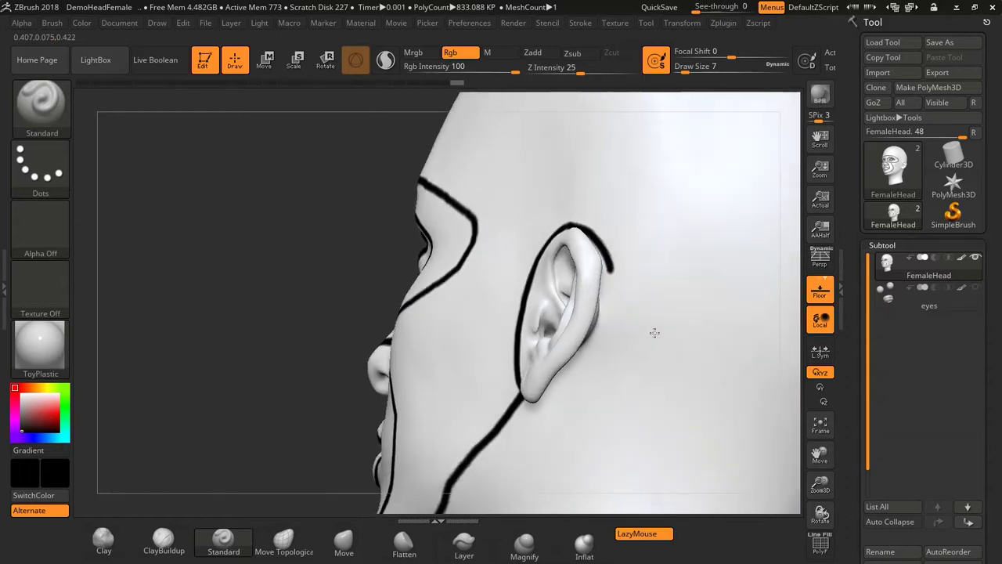
left_click_drag(655, 352, 627, 284)
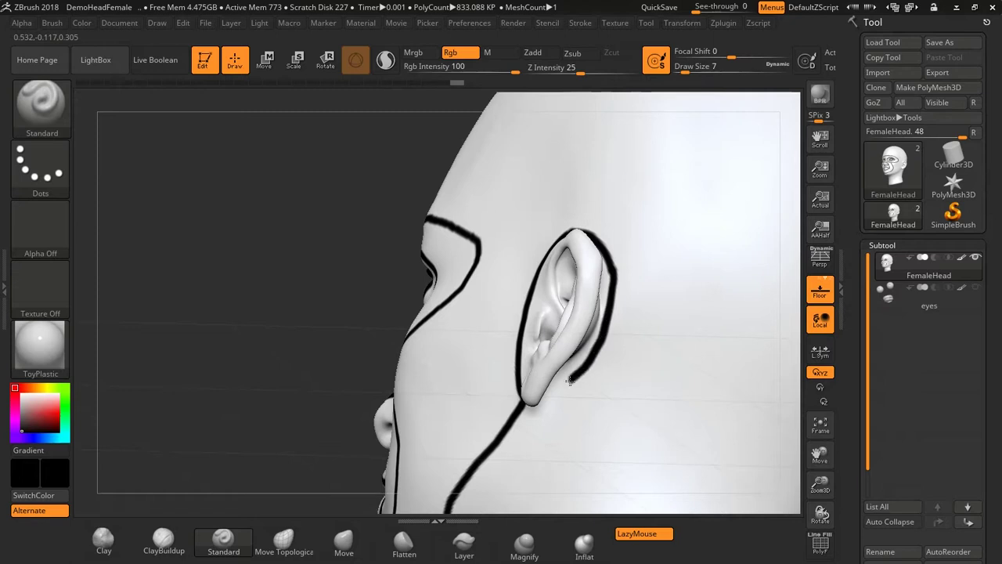
left_click_drag(603, 405, 559, 392)
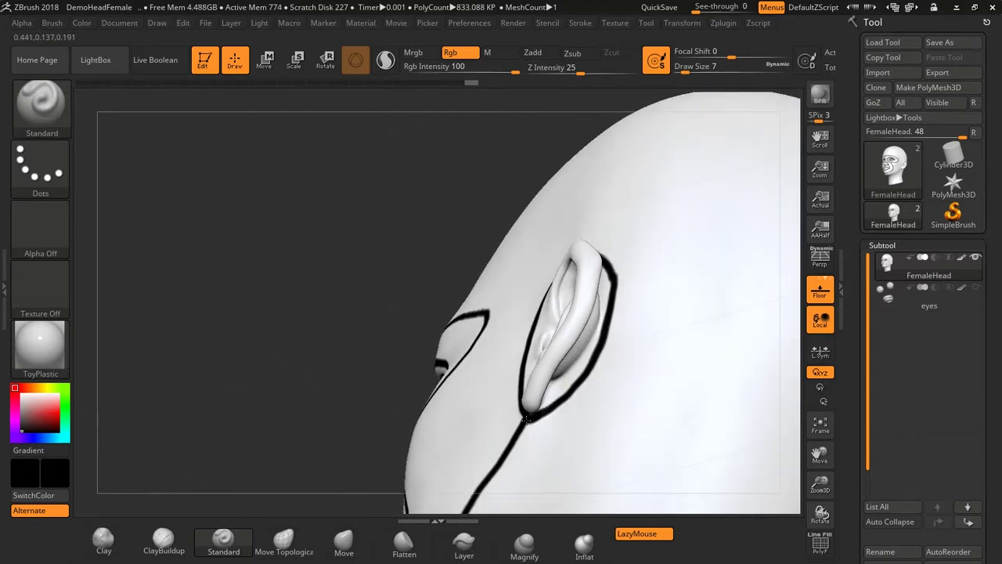
left_click_drag(501, 369, 397, 310)
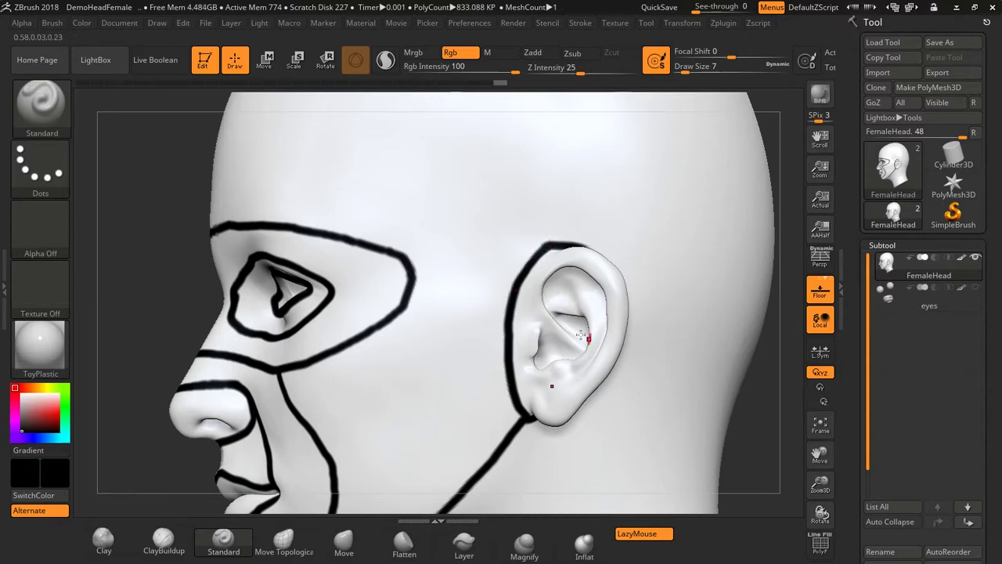
mouse_move(474, 282)
right_mouse_down()
mouse_move(527, 271)
mouse_move(432, 276)
mouse_move(529, 298)
mouse_move(517, 273)
right_mouse_up()
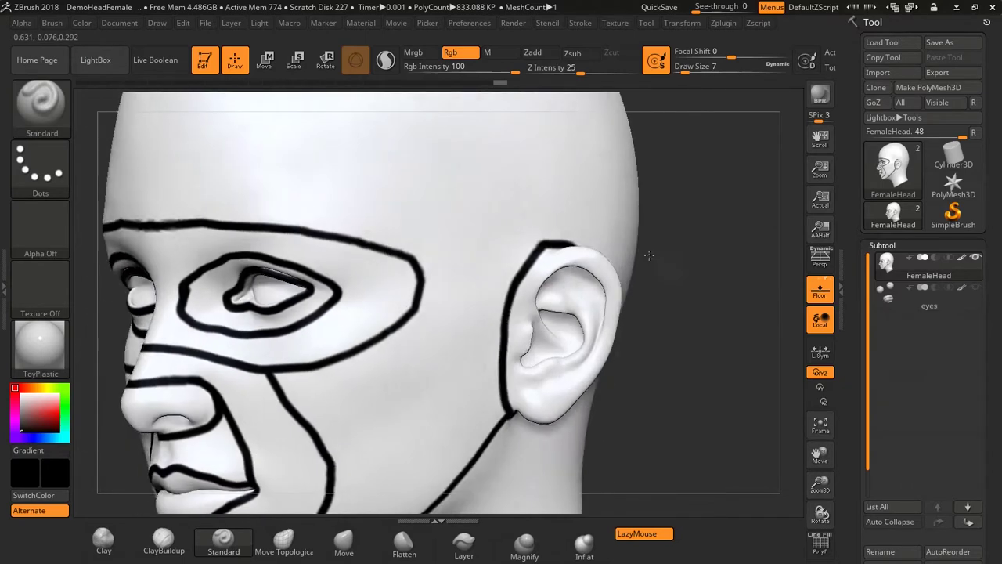
Paint a black line joining the eye mask outline back to the ear
mouse_move(675, 270)
right_mouse_down()
mouse_move(619, 240)
mouse_move(628, 185)
right_mouse_up()
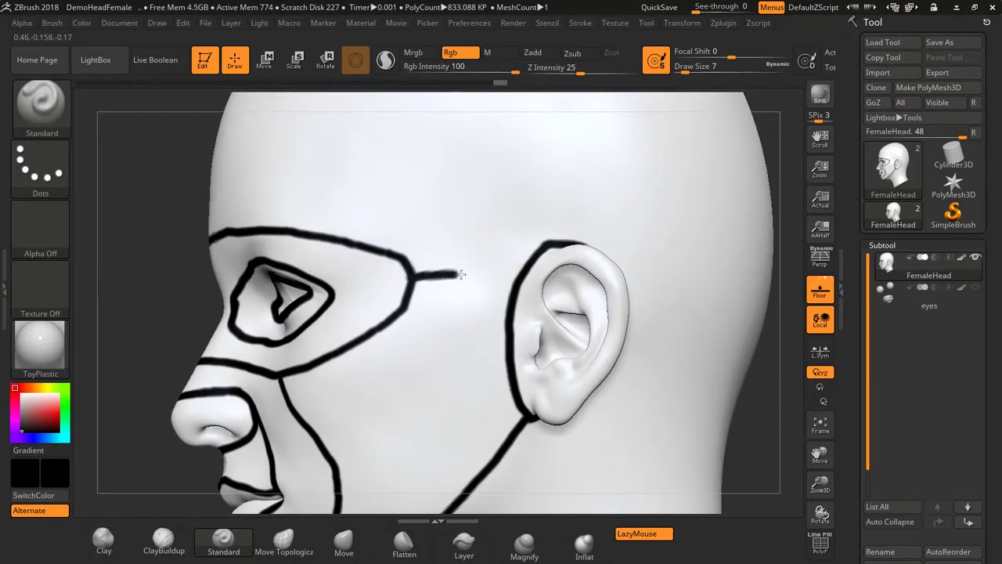
left_click_drag(462, 274, 507, 278)
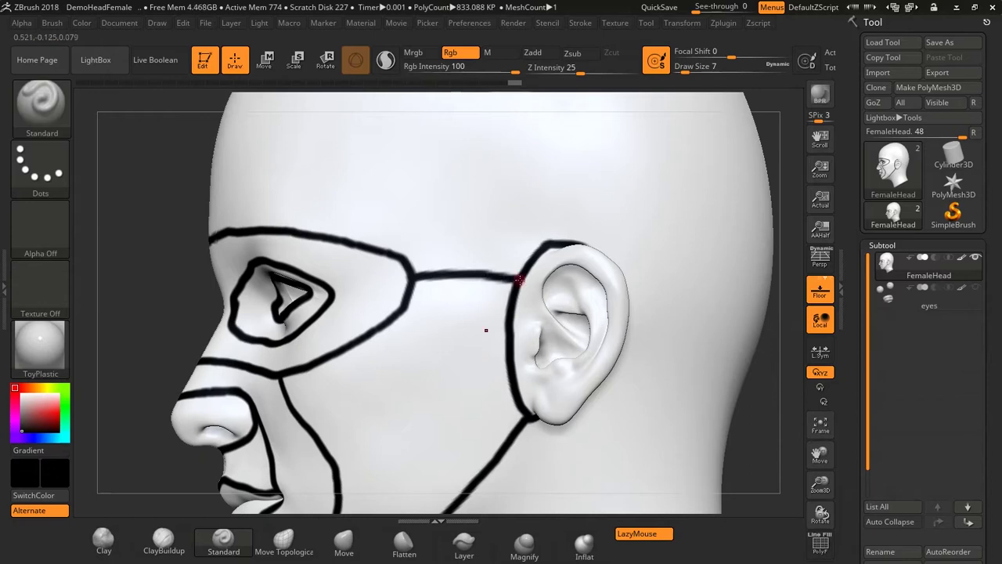
mouse_move(638, 308)
right_mouse_down()
mouse_move(608, 314)
mouse_move(618, 253)
mouse_move(647, 289)
mouse_move(631, 353)
mouse_move(633, 309)
mouse_move(650, 312)
mouse_move(649, 351)
mouse_move(544, 302)
right_mouse_up()
From a rear three-quarter view, paint a black line from the earlobe across the back of the neck
mouse_move(679, 366)
right_mouse_down()
mouse_move(638, 364)
mouse_move(664, 376)
mouse_move(653, 364)
right_mouse_up()
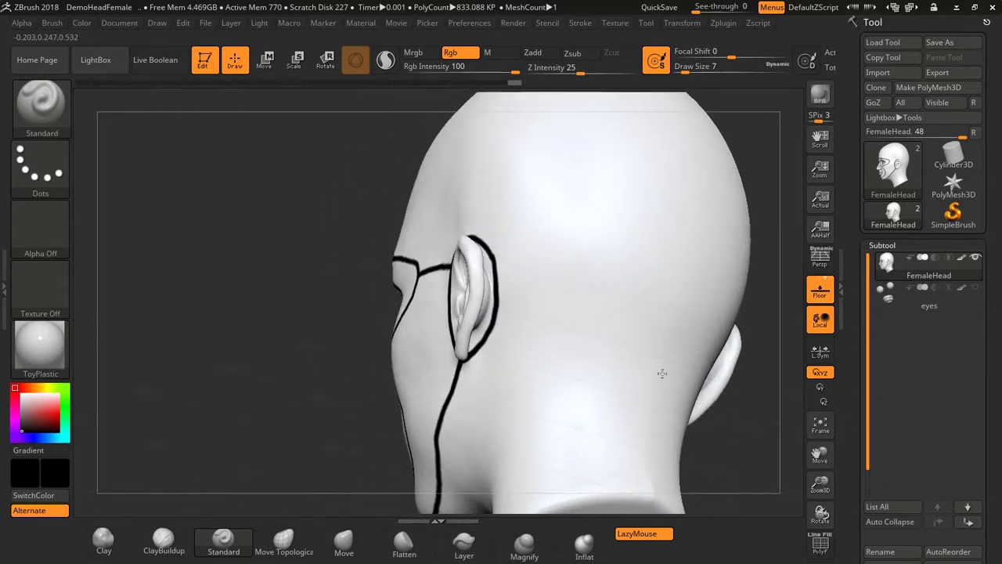
right_click_drag(469, 358, 571, 374)
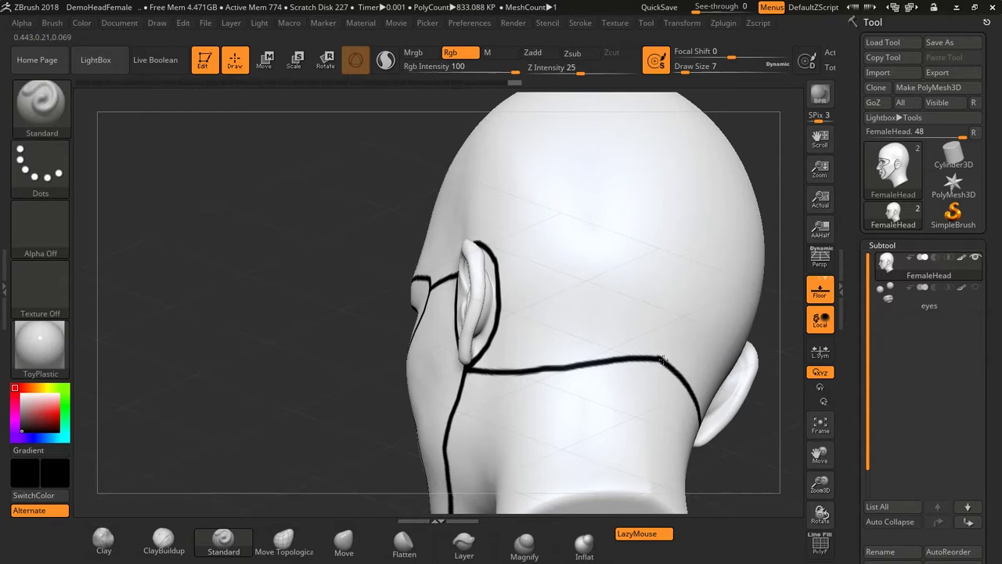
mouse_move(352, 344)
left_mouse_down()
mouse_move(350, 386)
mouse_move(322, 400)
mouse_move(384, 401)
left_mouse_up()
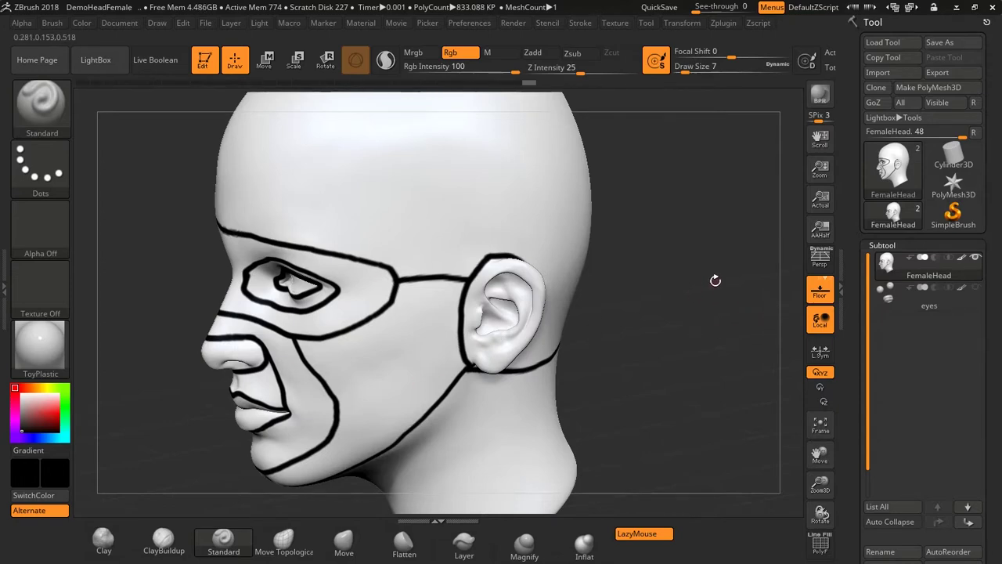
Paint a line over the crown down to the ear and start tracing the ear's upper rim
left_click_drag(712, 290, 709, 261)
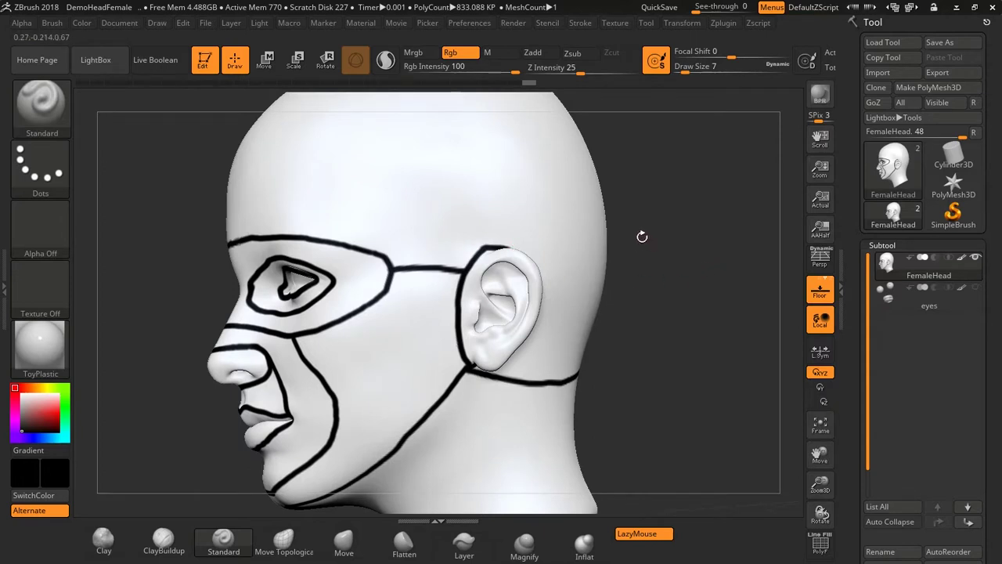
left_click_drag(643, 237, 656, 258)
left_click_drag(663, 221, 733, 304)
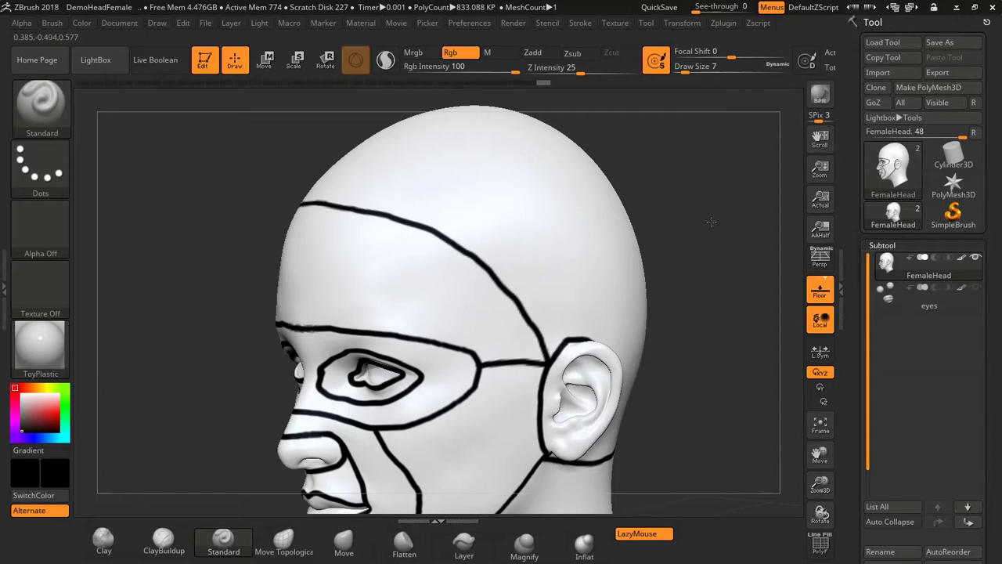
mouse_move(712, 222)
left_mouse_down()
mouse_move(663, 228)
mouse_move(671, 236)
mouse_move(690, 214)
mouse_move(671, 217)
mouse_move(662, 226)
mouse_move(676, 230)
left_mouse_up()
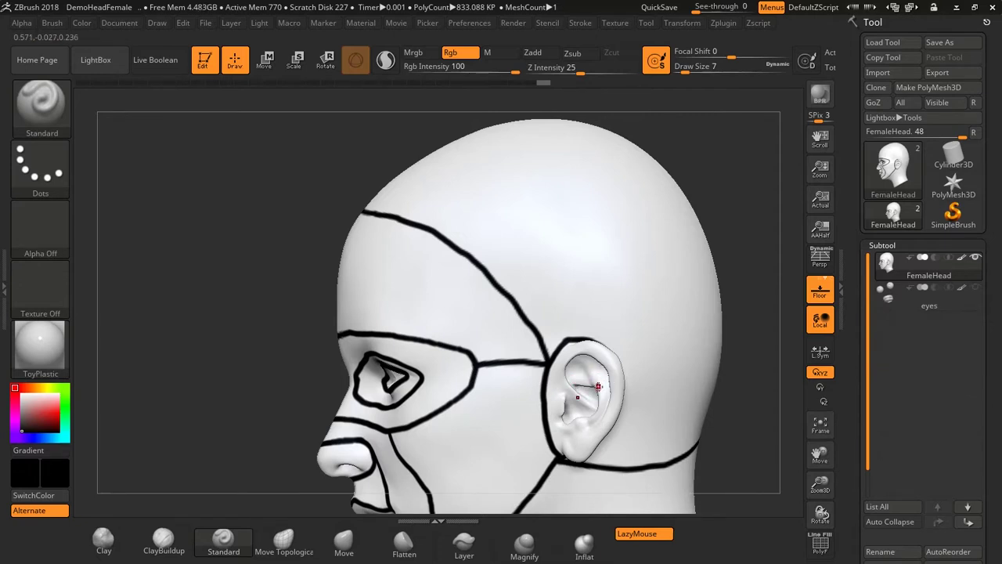
mouse_move(602, 389)
right_mouse_down("ctrl")
mouse_move(679, 384)
mouse_move(569, 235)
right_mouse_up("ctrl")
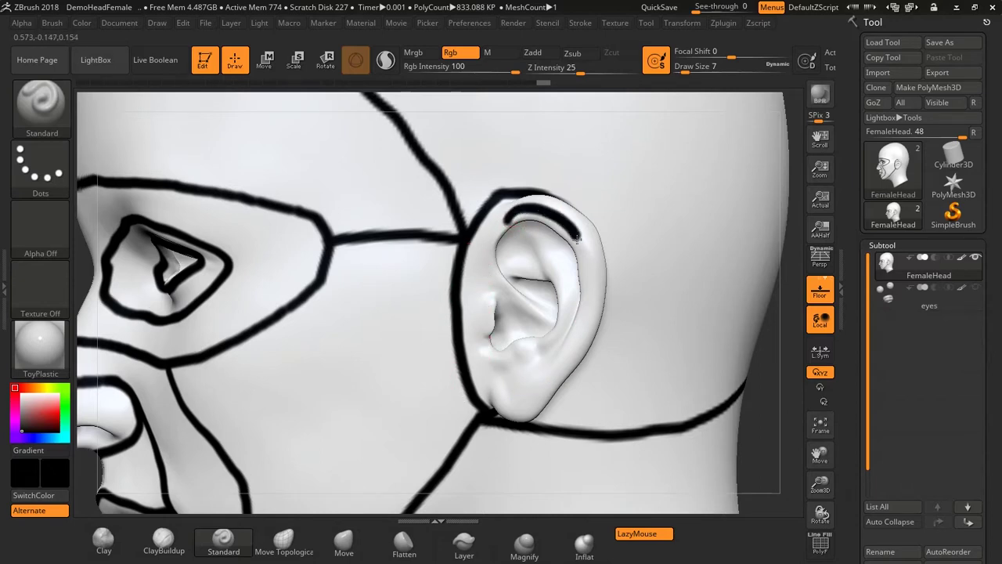
Extend the inner ear-rim line down to the lobe, completing a double ear outline
left_click_drag(585, 317, 569, 354)
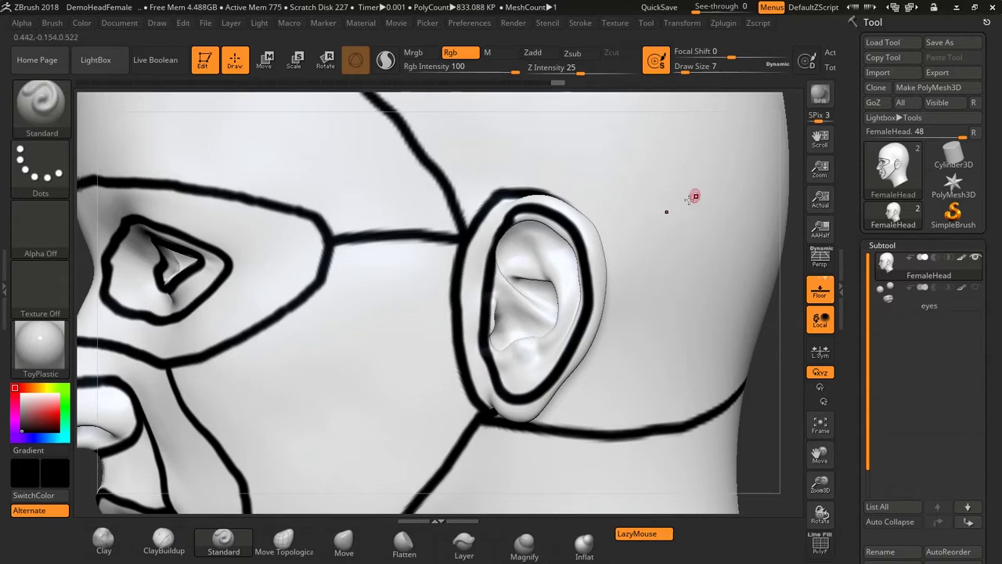
mouse_move(664, 253)
right_mouse_down()
mouse_move(671, 202)
mouse_move(696, 213)
right_mouse_up()
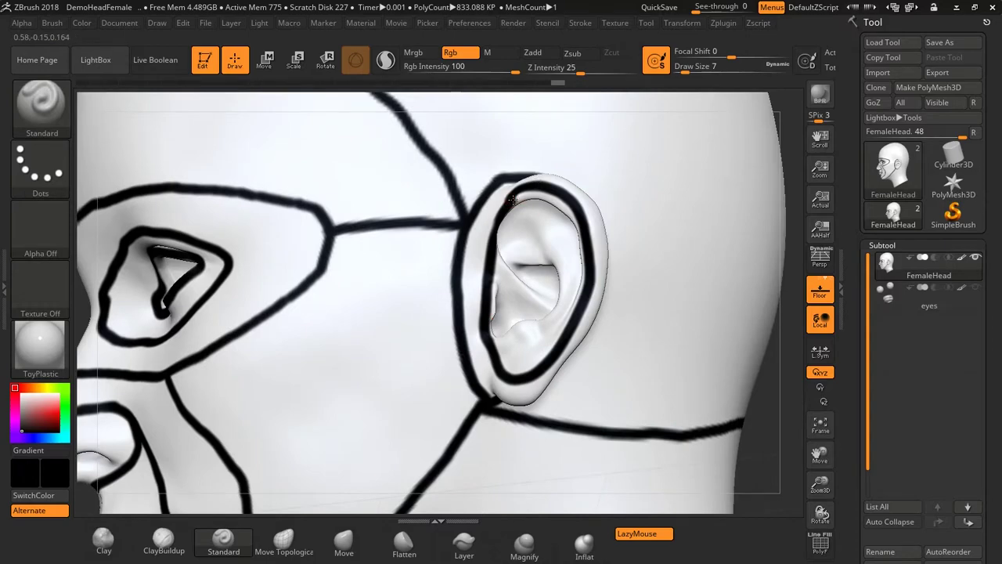
mouse_move(686, 186)
right_mouse_down()
mouse_move(682, 224)
mouse_move(663, 242)
mouse_move(635, 237)
mouse_move(660, 242)
mouse_move(671, 233)
mouse_move(647, 247)
mouse_move(683, 213)
mouse_move(640, 228)
mouse_move(564, 199)
right_mouse_up()
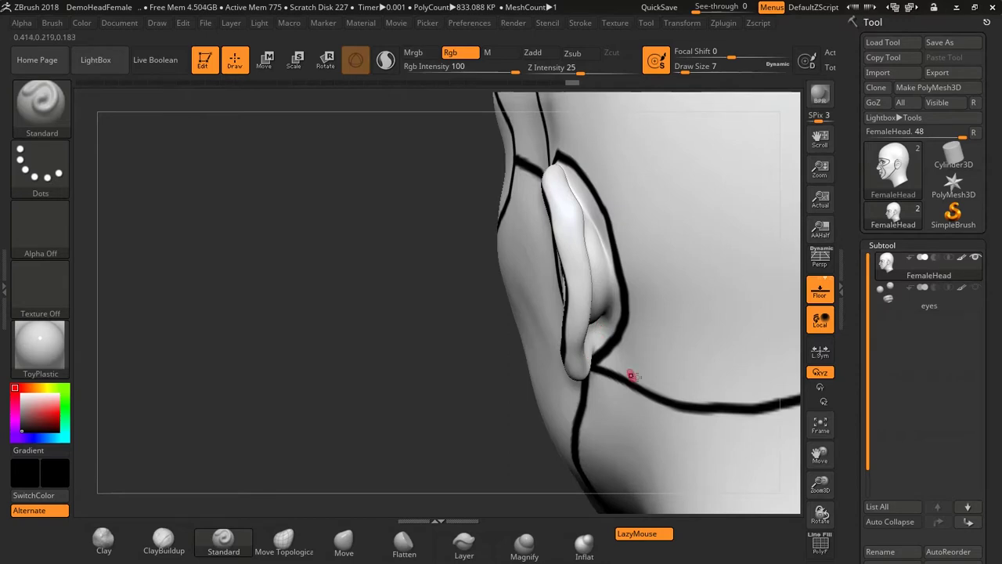
mouse_move(631, 376)
right_mouse_down()
mouse_move(602, 394)
mouse_move(681, 242)
mouse_move(702, 280)
mouse_move(715, 270)
mouse_move(694, 224)
mouse_move(716, 233)
mouse_move(542, 287)
mouse_move(614, 266)
mouse_move(655, 229)
right_mouse_up()
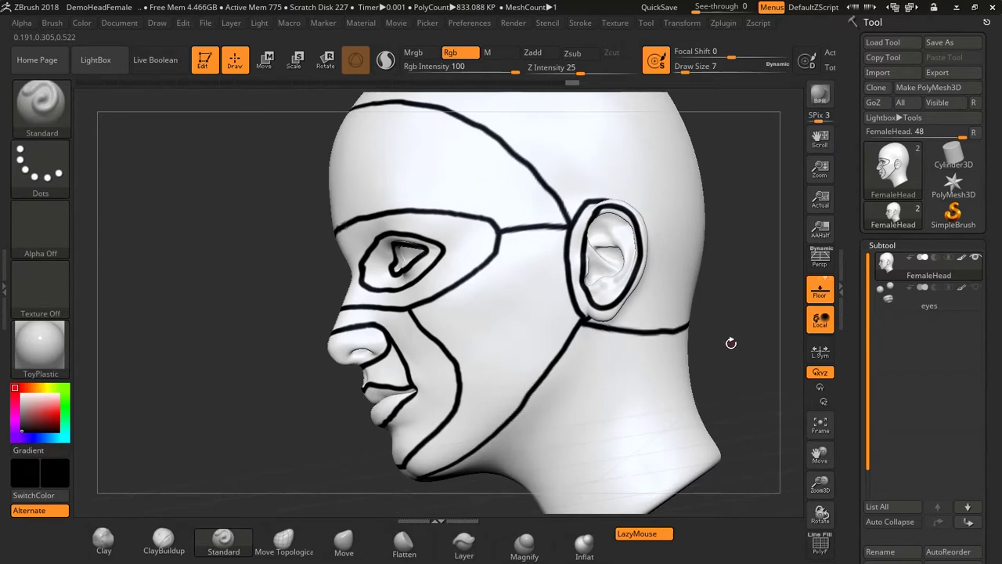
Paint a black ring around the lower neck and orbit around to check all the lines
mouse_move(663, 347)
right_mouse_down()
mouse_move(708, 322)
mouse_move(702, 360)
mouse_move(633, 385)
right_mouse_up()
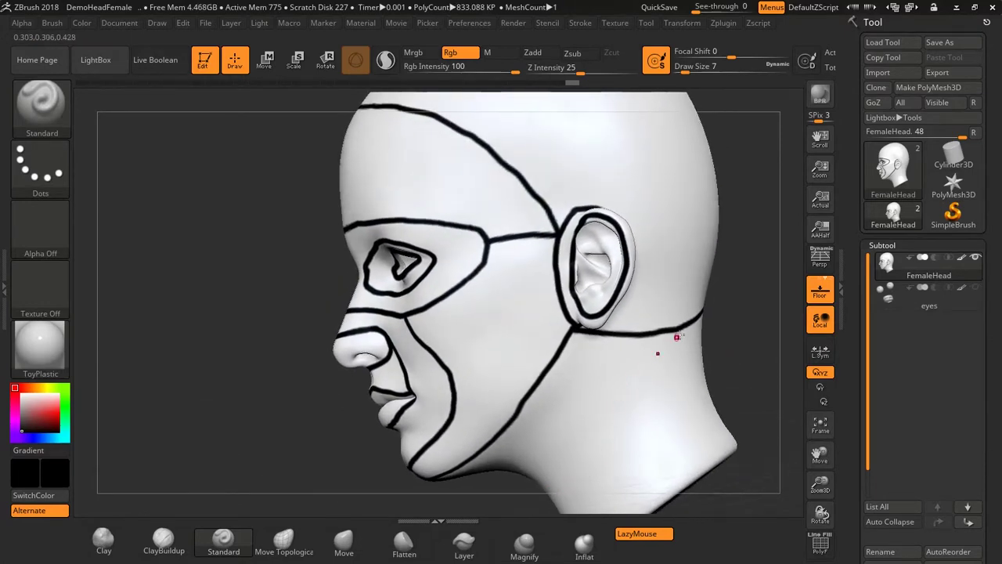
right_click_drag(676, 342, 682, 358)
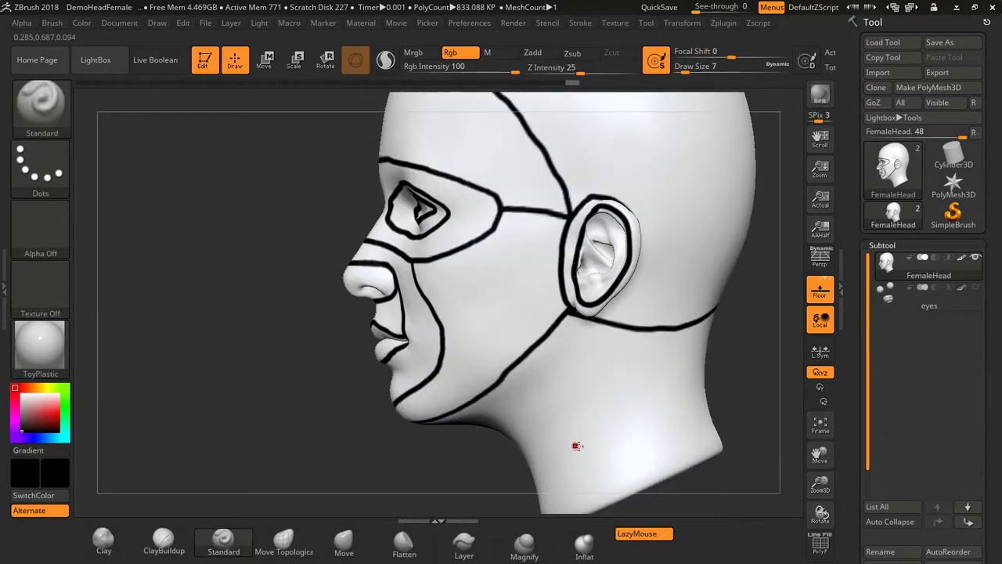
right_click_drag(551, 421, 563, 402)
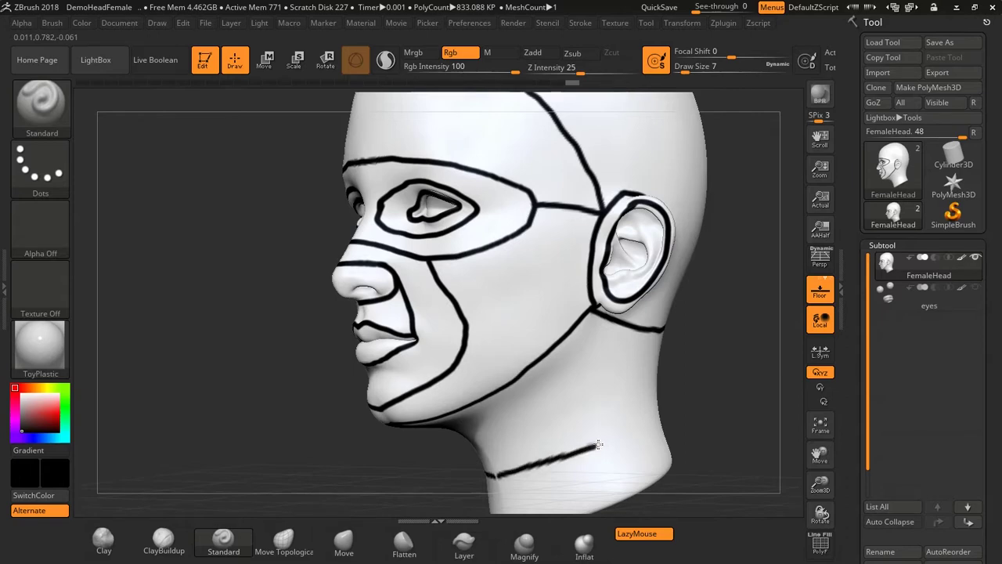
right_click_drag(700, 392, 528, 431)
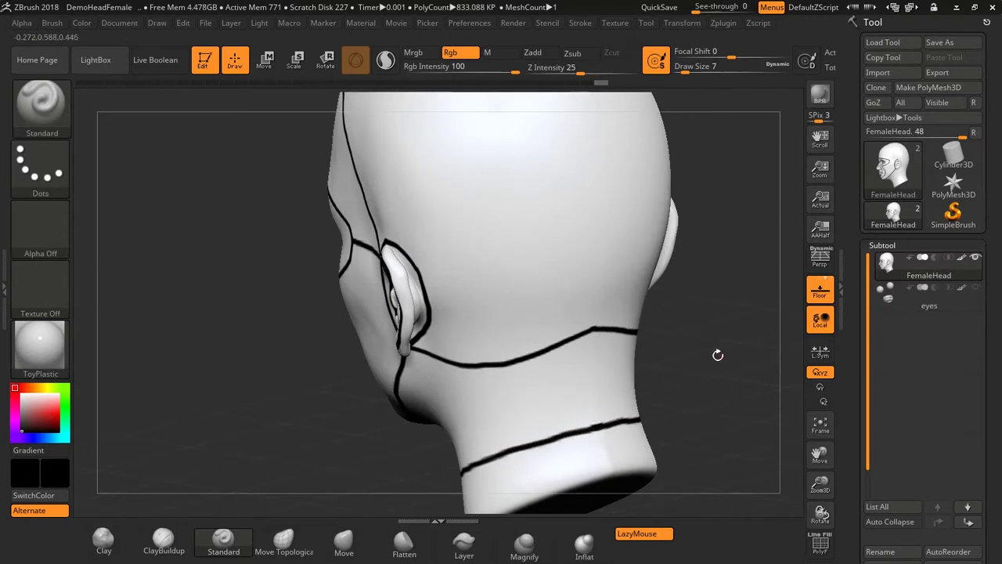
mouse_move(718, 353)
right_mouse_down()
mouse_move(765, 336)
mouse_move(621, 380)
right_mouse_up()
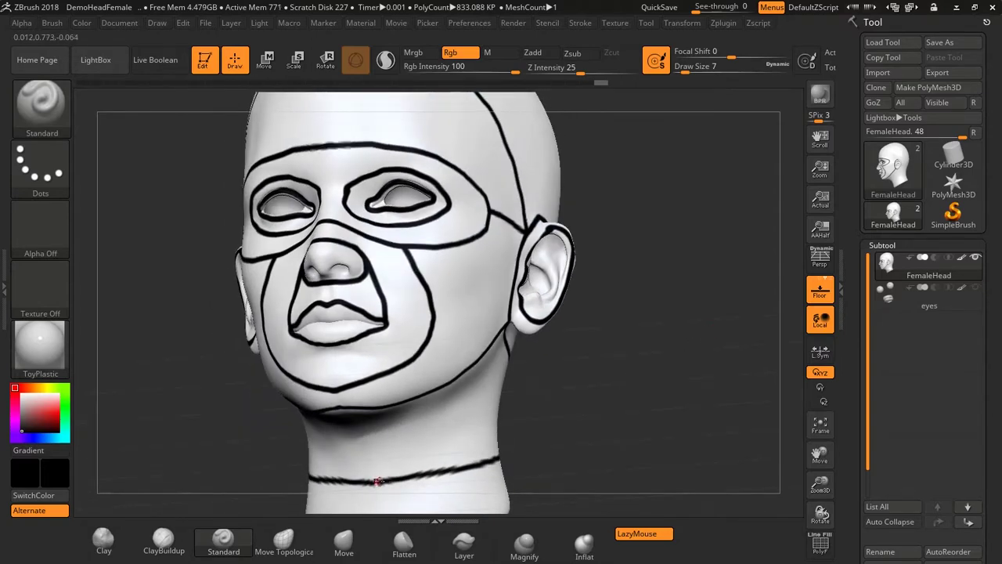
left_click_drag(376, 483, 433, 477)
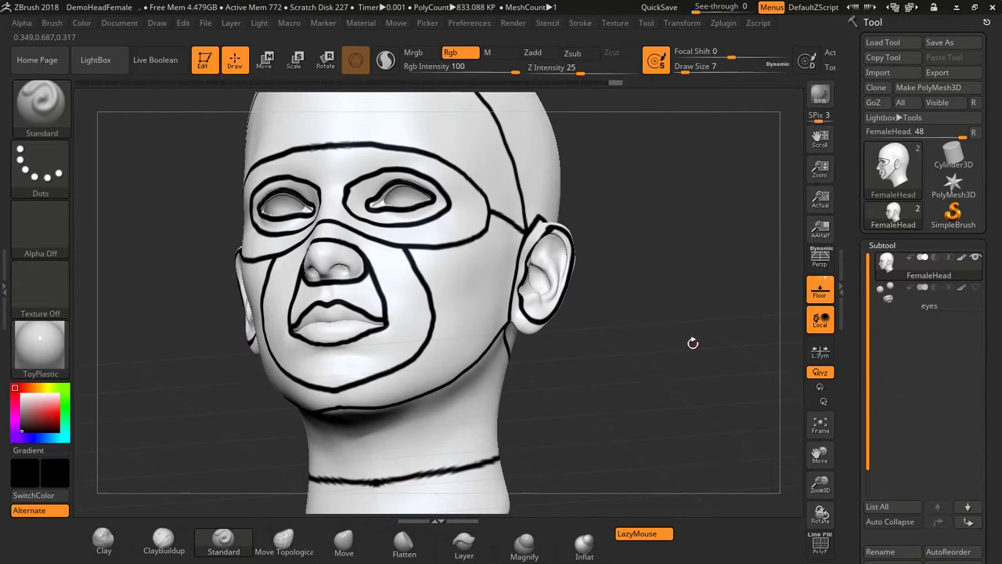
mouse_move(693, 343)
right_mouse_down()
mouse_move(640, 363)
mouse_move(680, 361)
mouse_move(607, 364)
mouse_move(675, 355)
mouse_move(642, 336)
right_mouse_up()
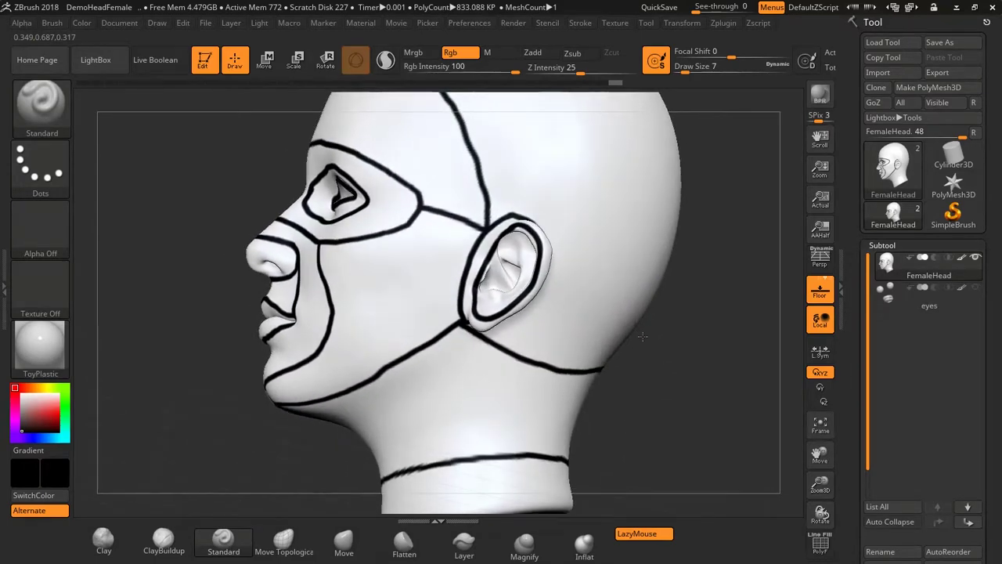
mouse_move(687, 358)
right_mouse_down()
mouse_move(705, 298)
mouse_move(712, 328)
mouse_move(543, 289)
right_mouse_up()
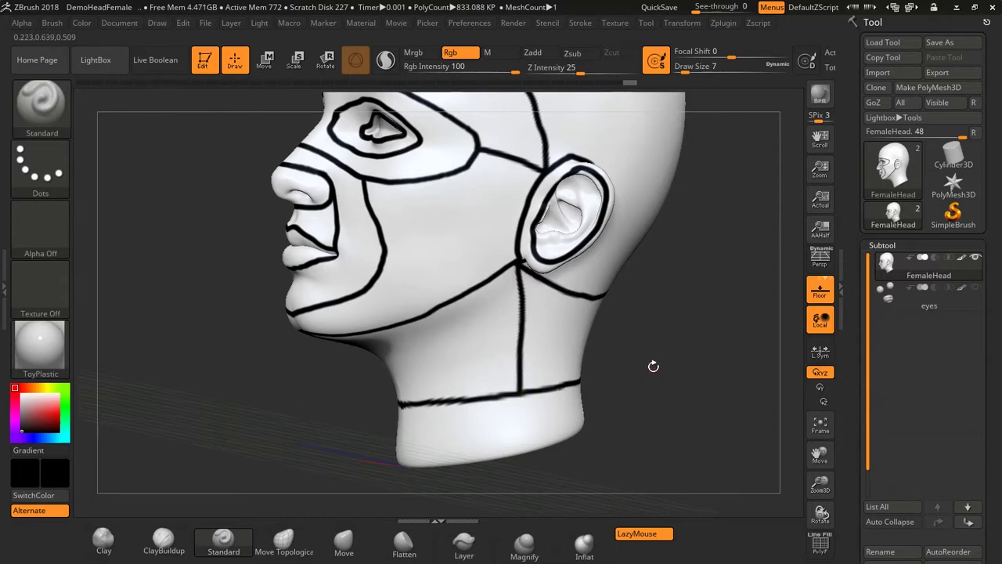
mouse_move(653, 365)
left_mouse_down()
mouse_move(740, 345)
mouse_move(693, 343)
mouse_move(717, 346)
mouse_move(654, 256)
mouse_move(628, 293)
mouse_move(511, 264)
mouse_move(654, 274)
left_mouse_up()
right_click_drag(650, 284, 592, 285, "ctrl")
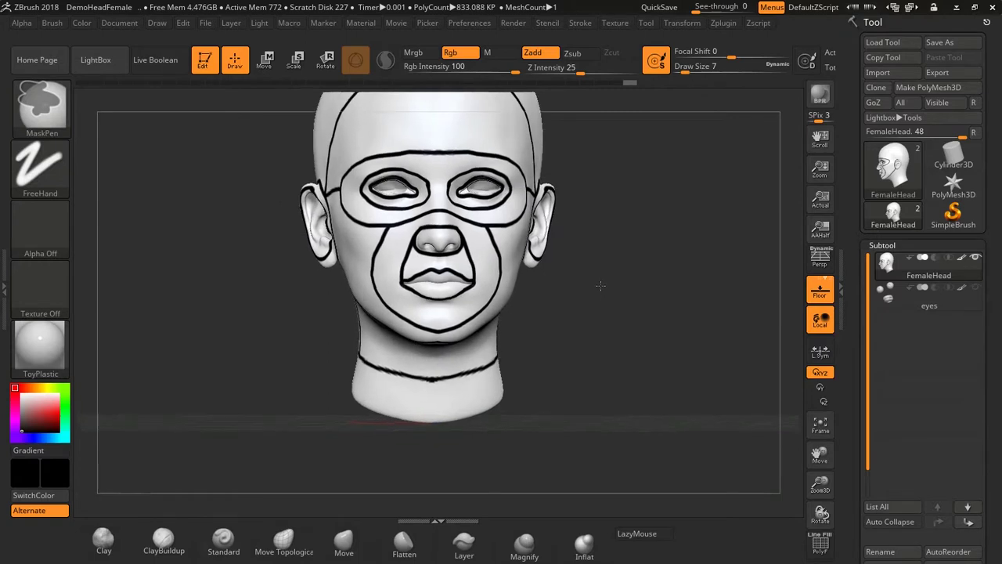
left_click_drag(592, 285, 574, 280)
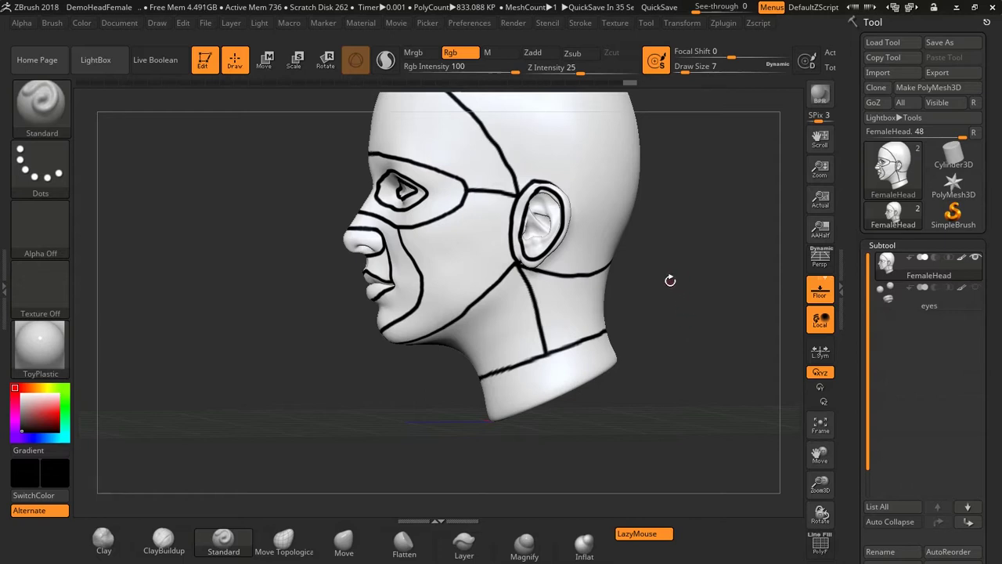
mouse_move(670, 279)
left_mouse_down()
mouse_move(699, 276)
mouse_move(730, 317)
left_mouse_up()
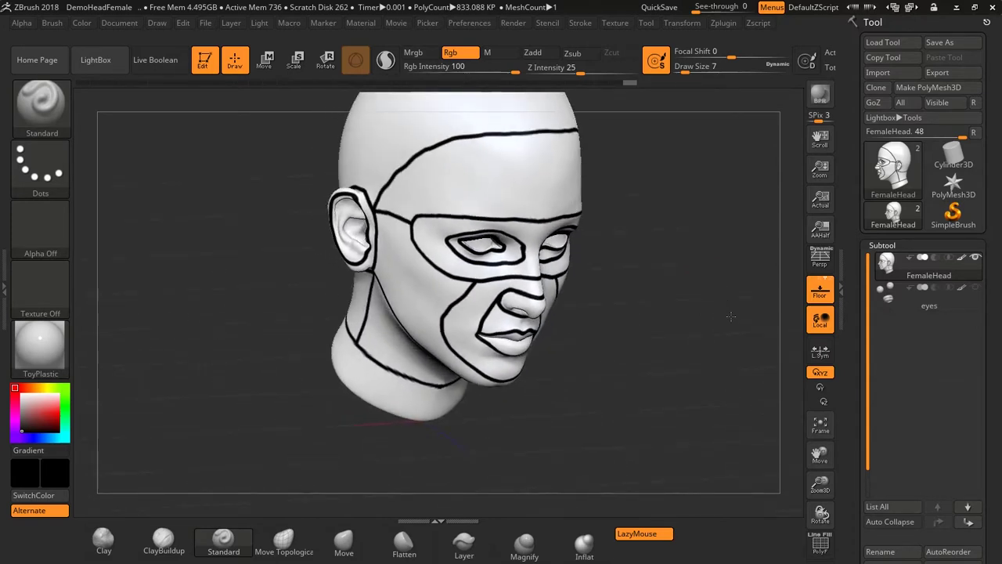
left_click_drag(730, 316, 582, 288)
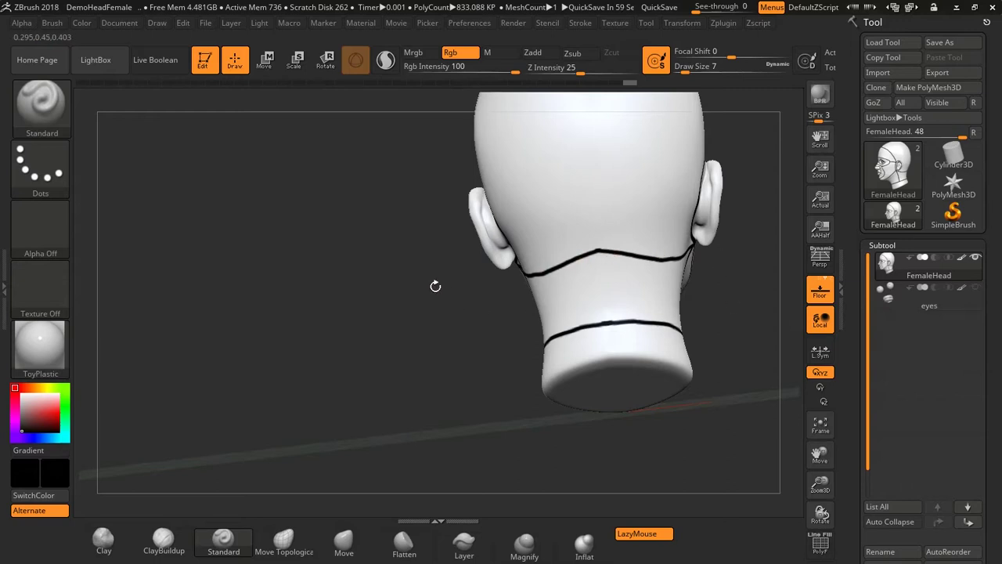
mouse_move(434, 285)
left_mouse_down()
mouse_move(418, 306)
mouse_move(472, 308)
mouse_move(523, 279)
mouse_move(547, 284)
mouse_move(491, 267)
mouse_move(527, 287)
mouse_move(462, 281)
left_mouse_up()
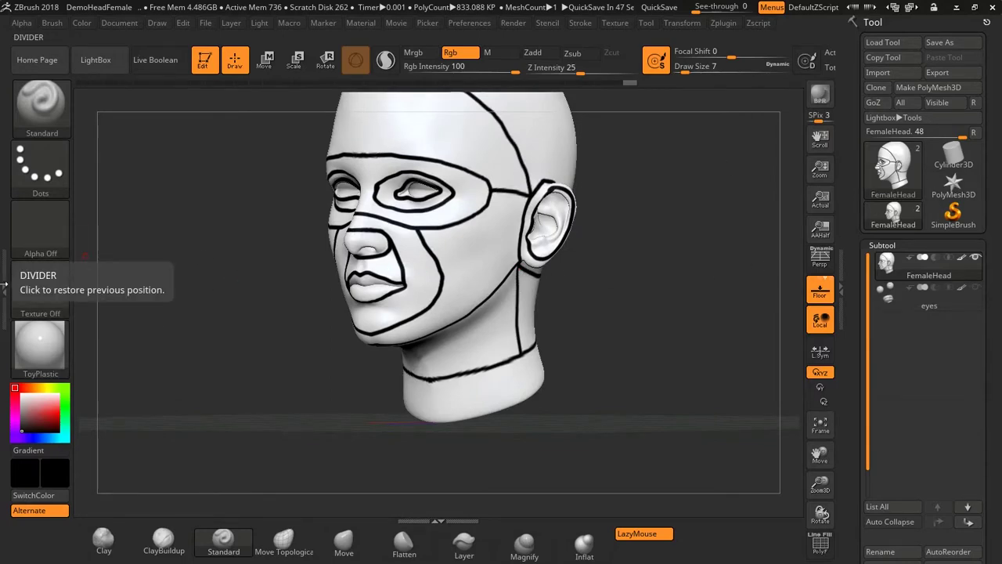
Dock the Zplugin palette in the left tray, collapse Subtool, and expand the PolyGroupIt subpalette
left_click(4, 284)
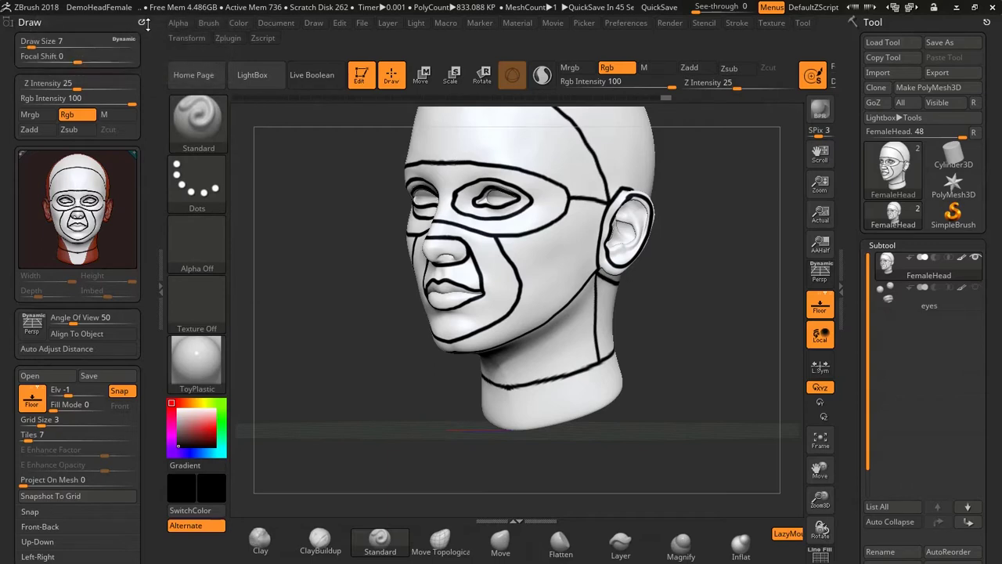
left_click(144, 23)
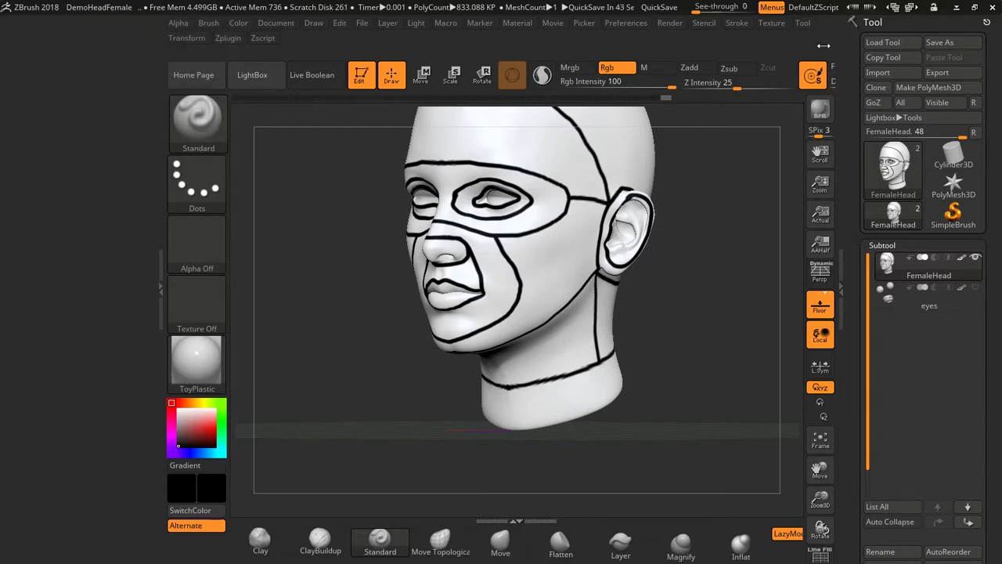
left_click(228, 38)
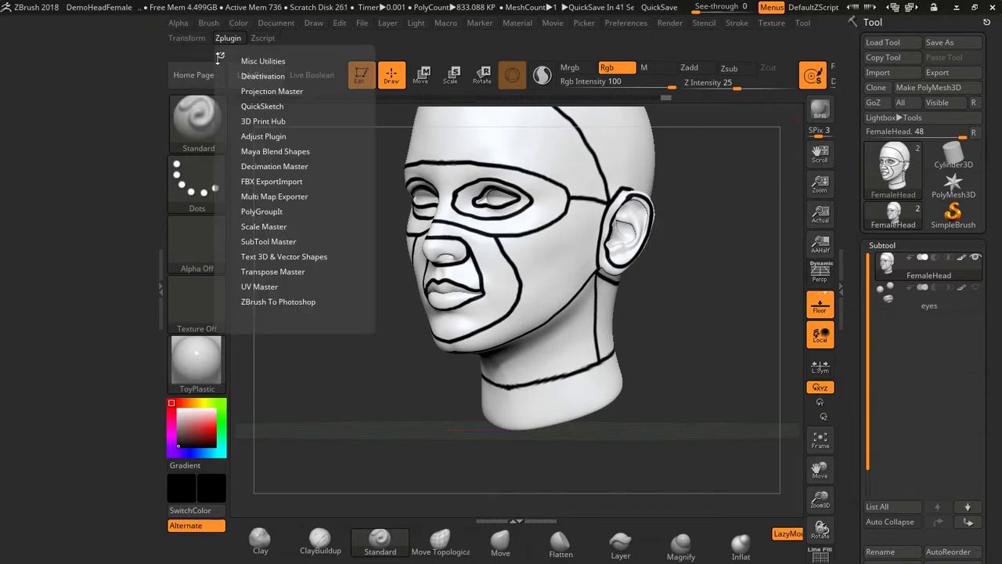
left_click_drag(220, 57, 87, 67)
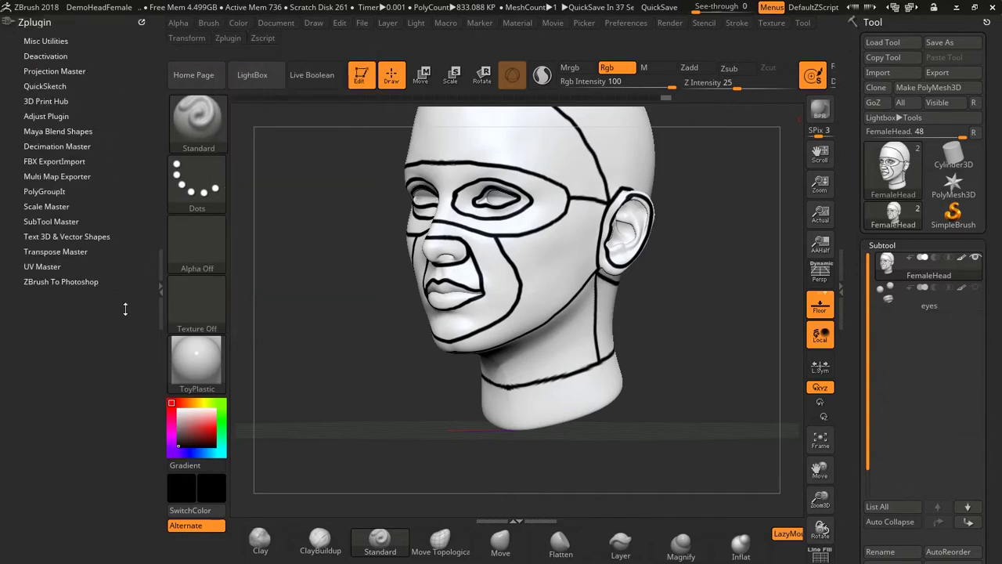
left_click(882, 246)
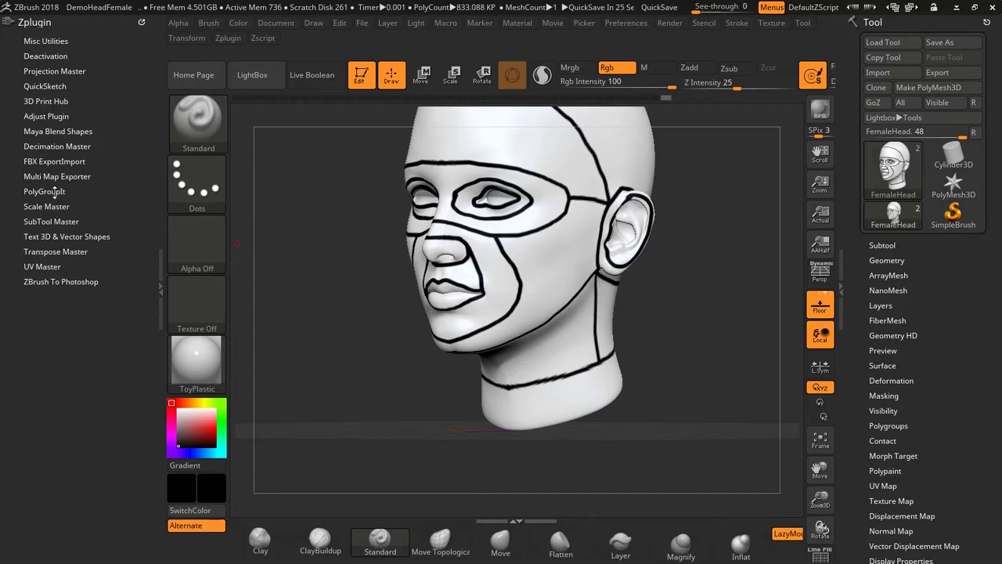
left_click(43, 191)
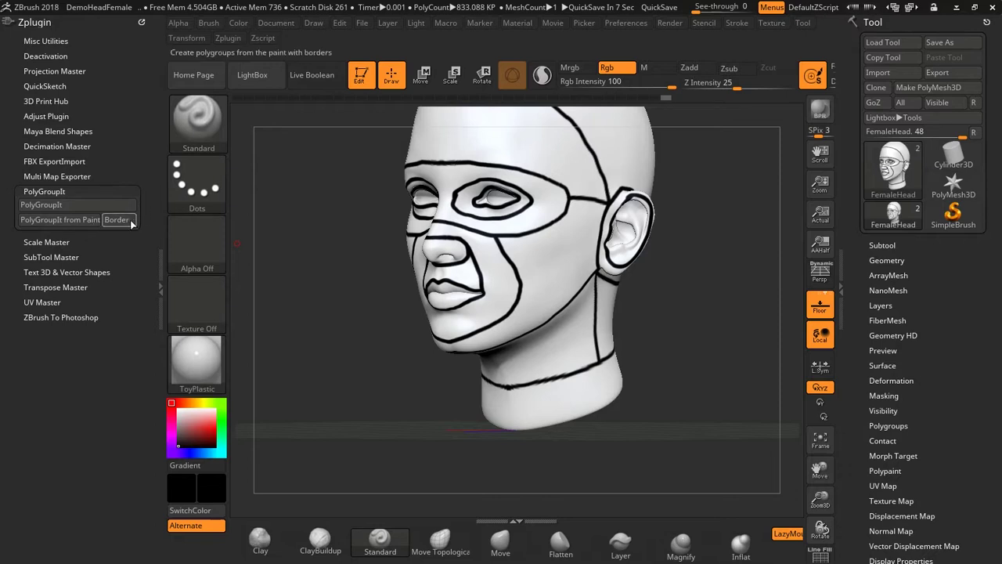
Run PolyGroupIt from Paint to turn the black-outlined regions into polygroups
left_click(58, 223)
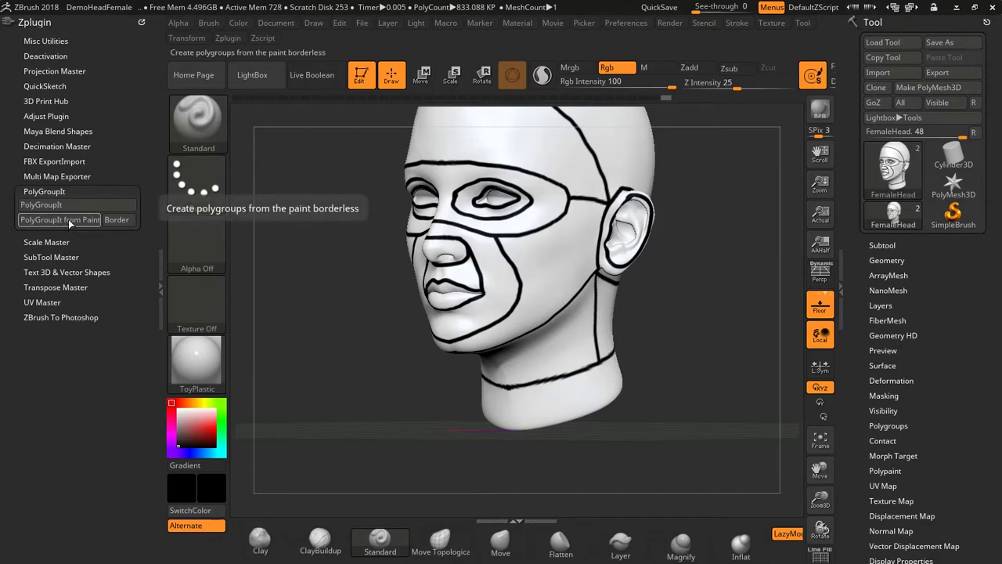
left_click(68, 220)
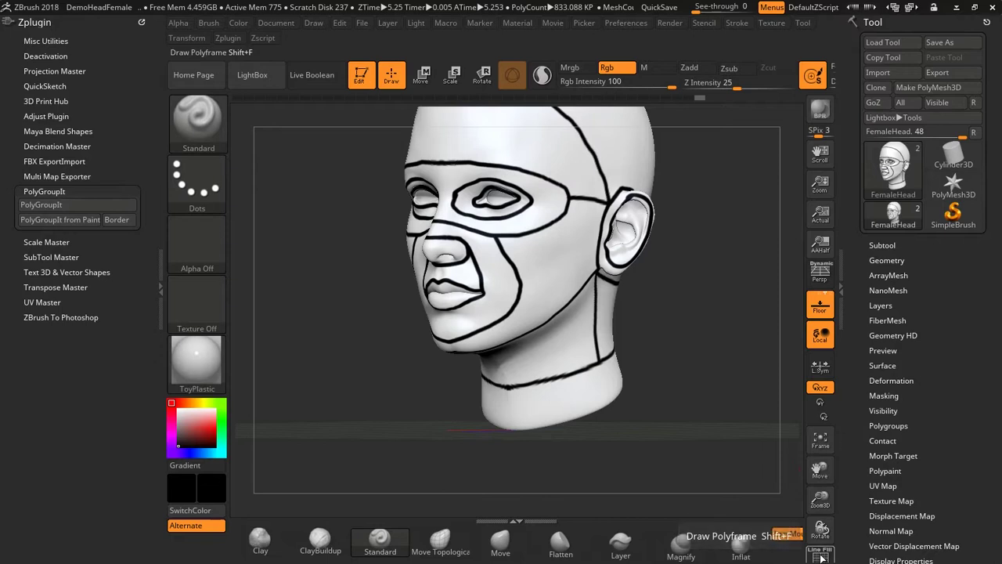
Turn on Polyframe to show the polygroup colours and wireframe, then orbit to a left profile to check the borders
left_click(820, 555)
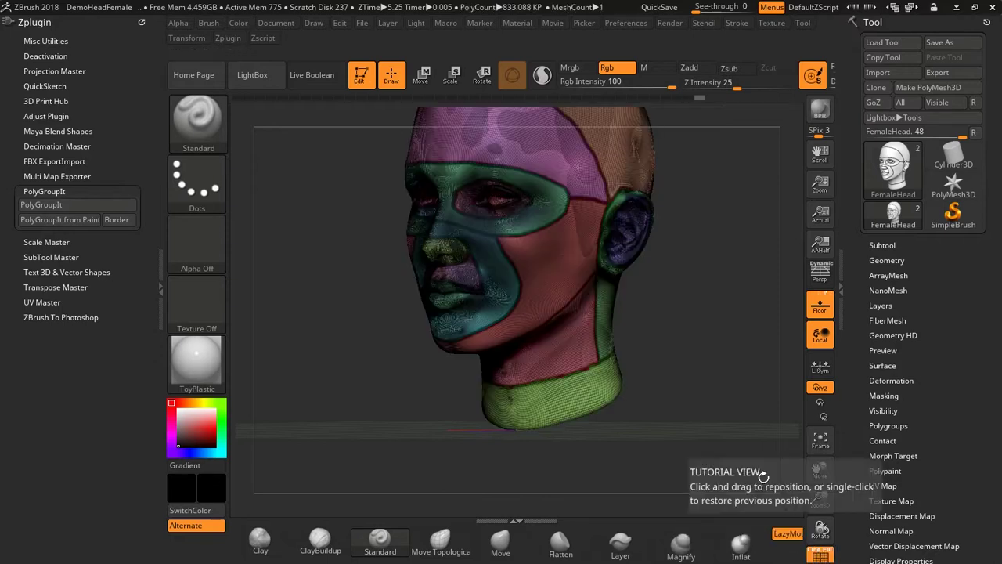
mouse_move(675, 318)
left_mouse_down()
mouse_move(716, 317)
mouse_move(666, 322)
mouse_move(678, 306)
mouse_move(702, 309)
left_mouse_up()
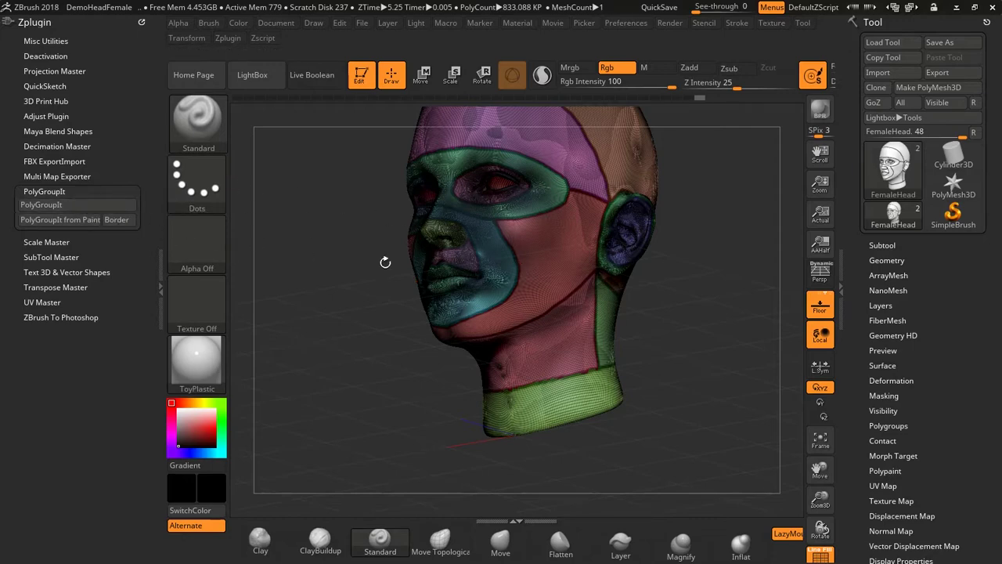
mouse_move(710, 293)
left_mouse_down()
mouse_move(694, 303)
mouse_move(719, 301)
mouse_move(701, 298)
left_mouse_up()
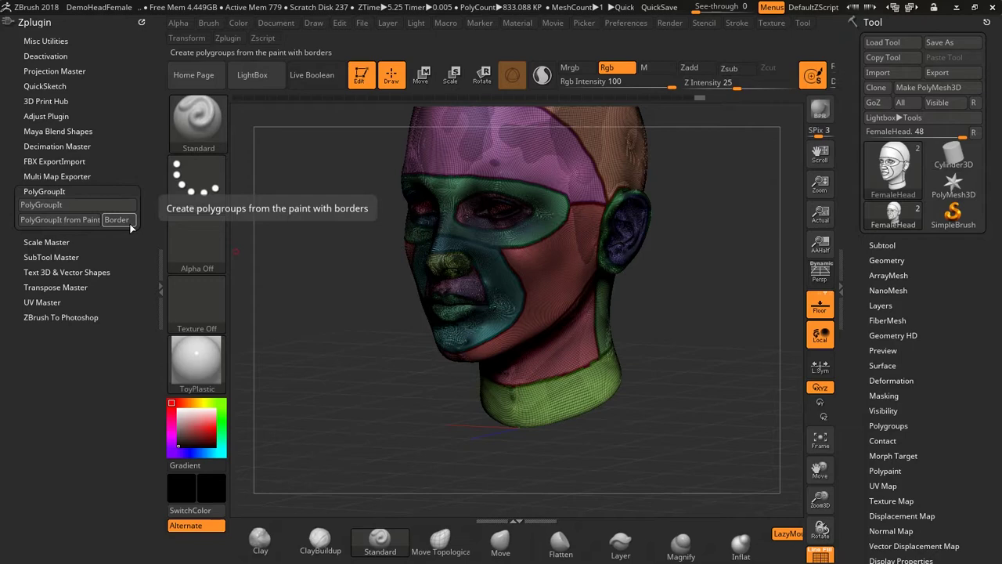
Recreate polygroups from the painted borders, then scrub Undo History back and forward to compare with the previous state
left_click(131, 227)
left_click(126, 220)
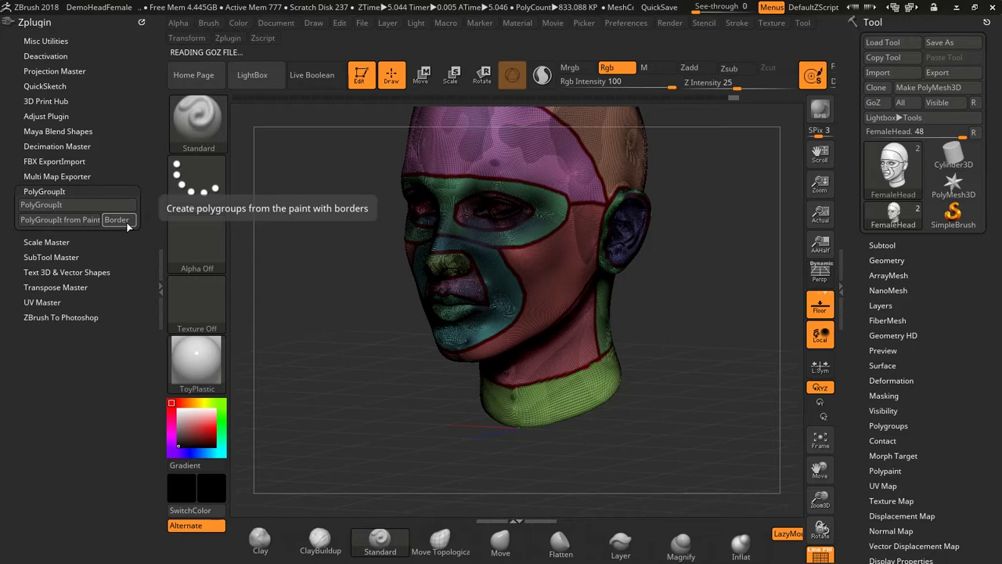
left_click(128, 225)
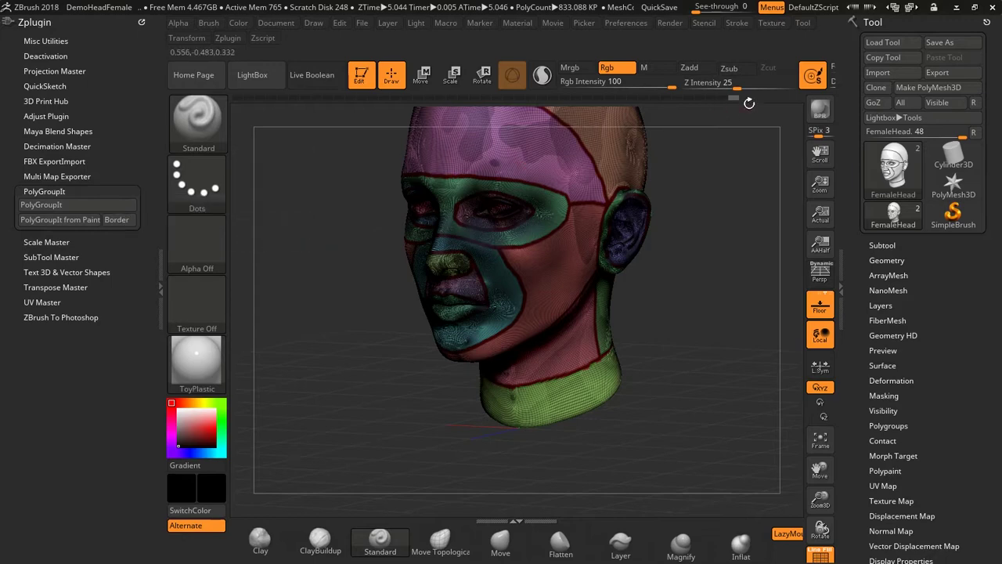
mouse_move(710, 97)
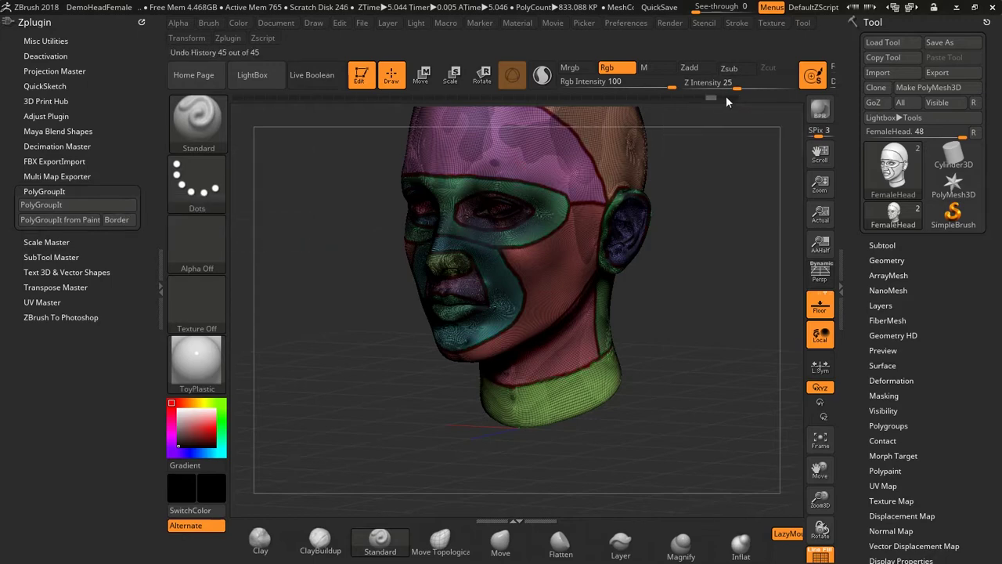
left_click_drag(704, 94, 688, 94)
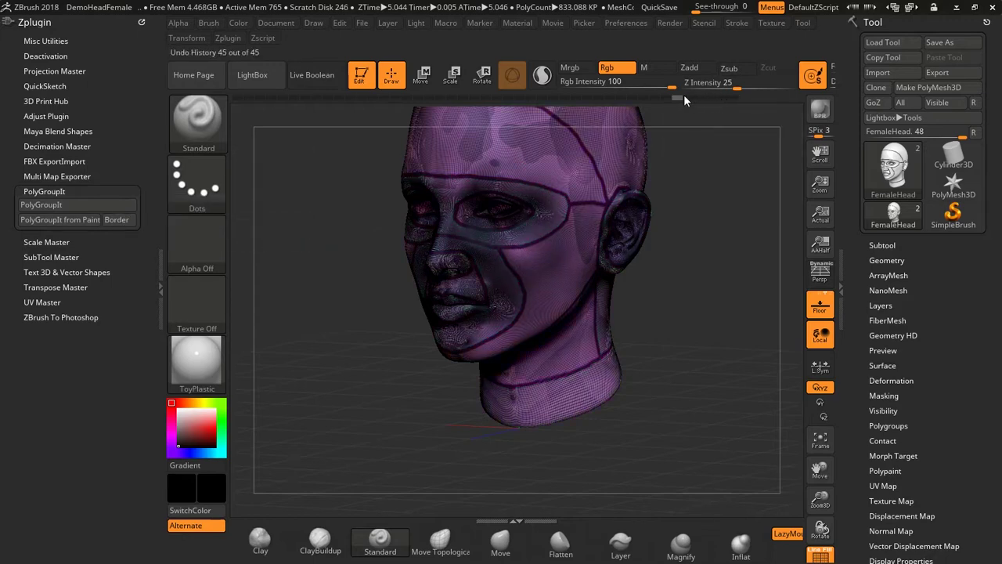
left_click(695, 94)
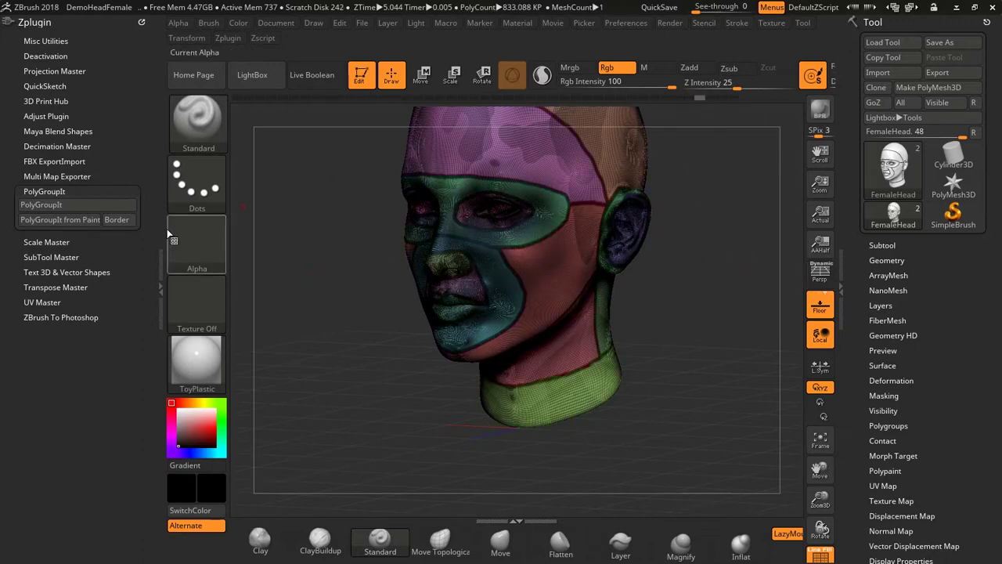
Collapse the Zplugin tray, turn the head to a frontal view and scroll the Tool palette
left_click(162, 266)
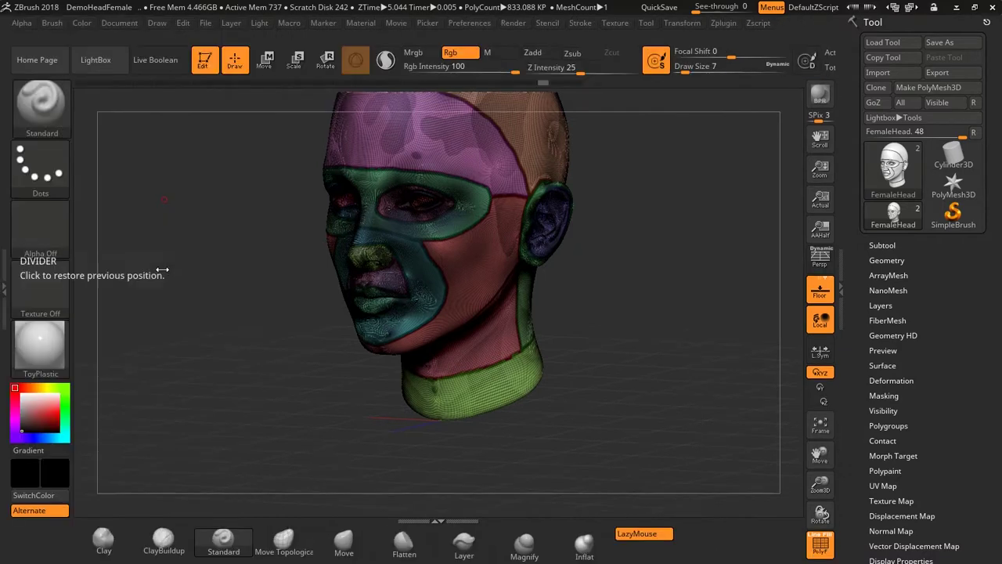
left_click_drag(678, 197, 670, 293)
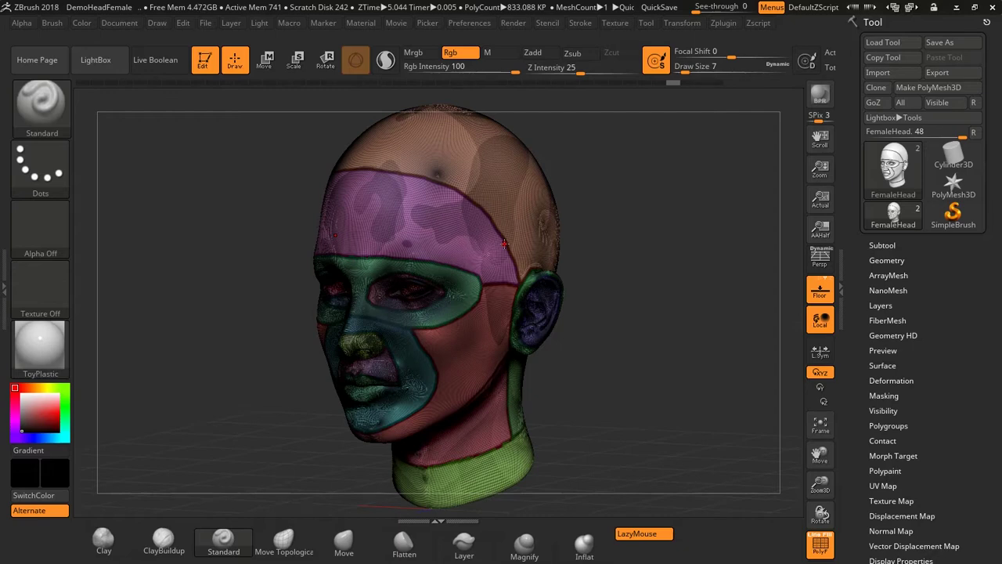
left_click_drag(861, 276, 862, 229)
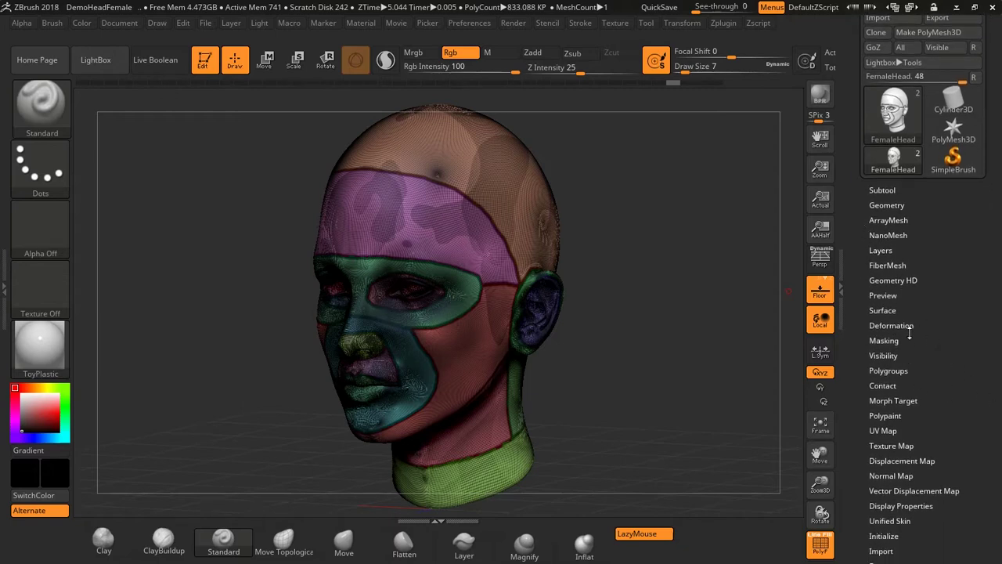
Expand Geometry and its ZRemesher options, which show Target Polygons Count 5
left_click(881, 205)
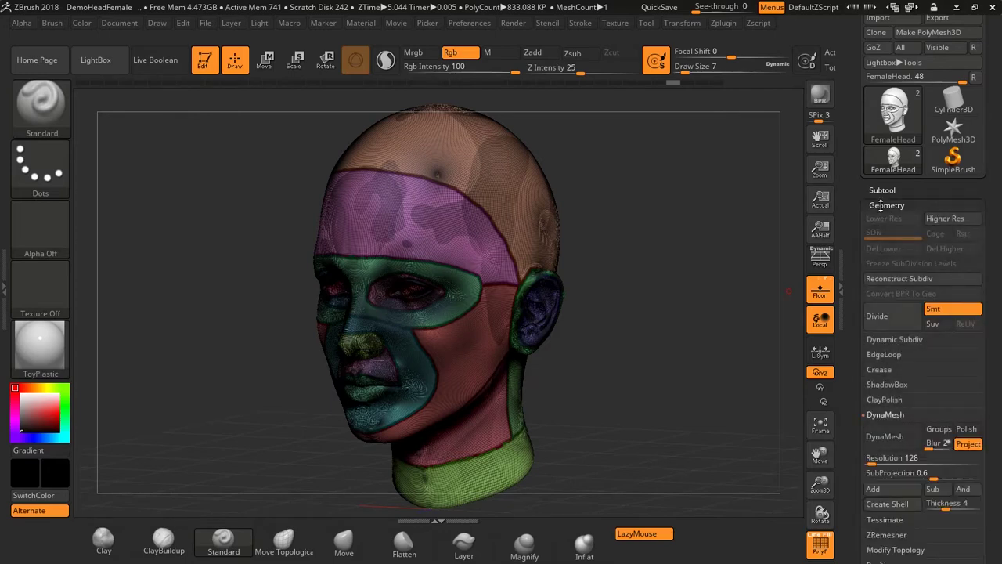
left_click_drag(848, 375, 860, 301)
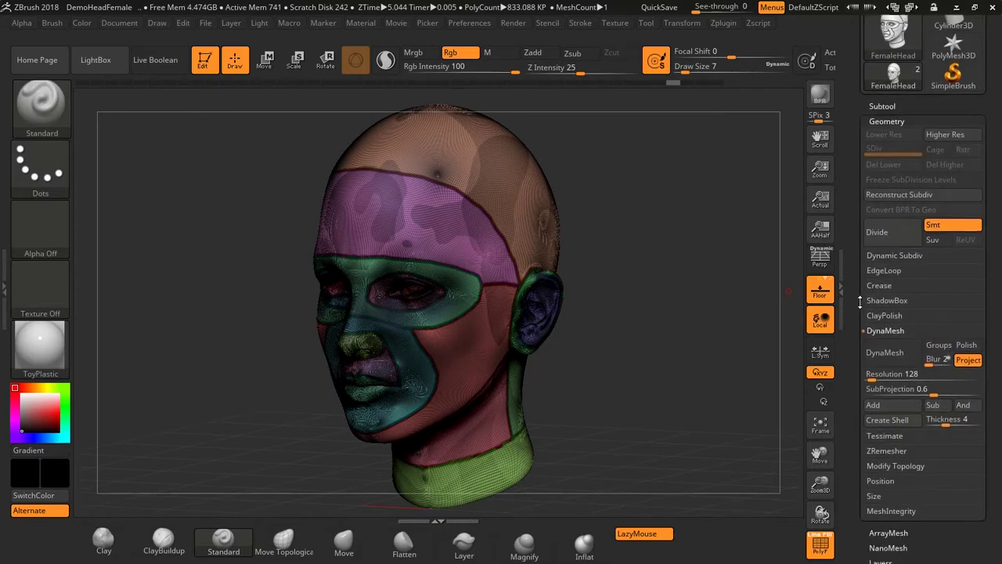
scroll(896, 349, "down", 3)
left_click(893, 327)
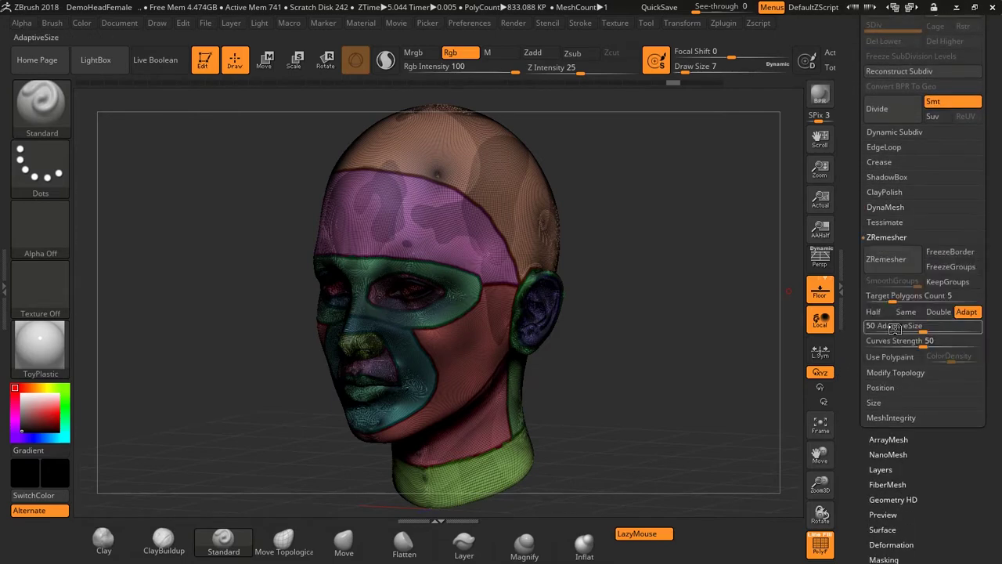
left_click_drag(856, 261, 856, 248)
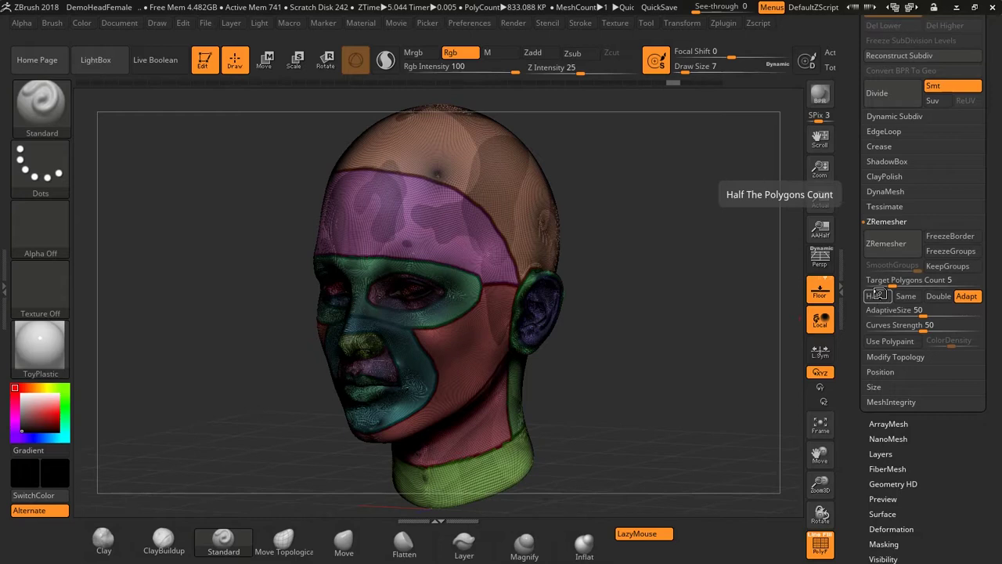
Enter 10 as the ZRemesher Target Polygons Count and enable KeepGroups
left_click(888, 280)
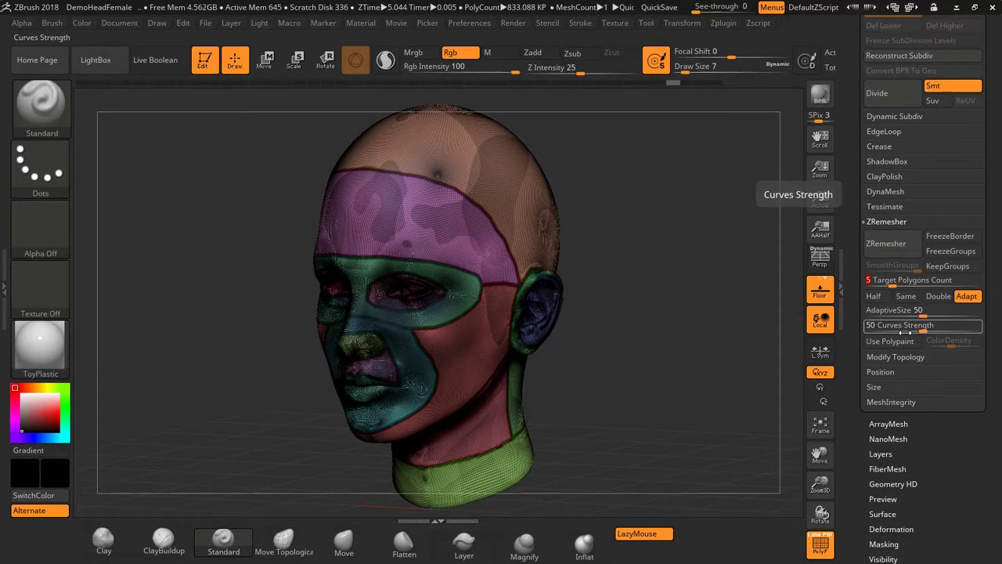
type("10")
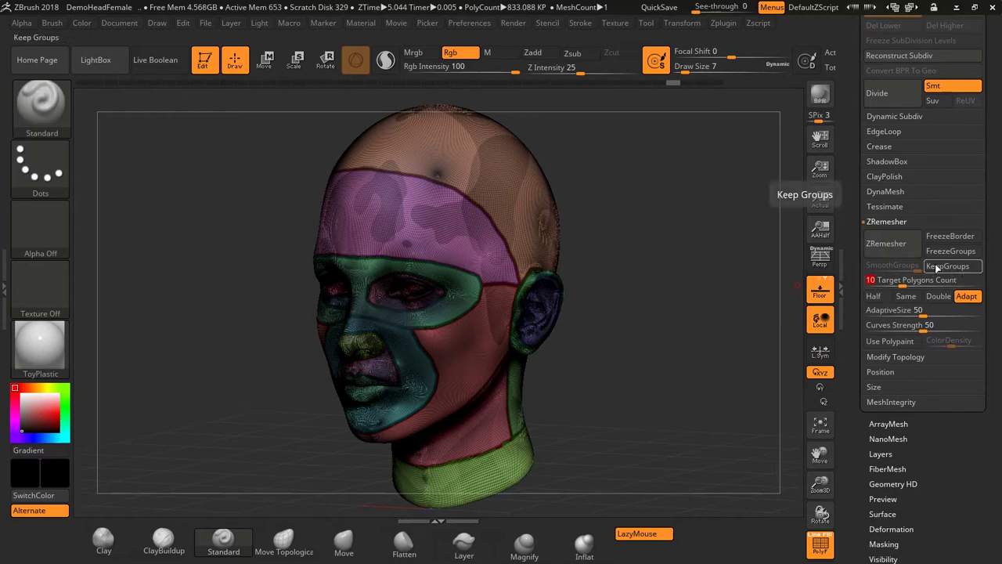
left_click(952, 270)
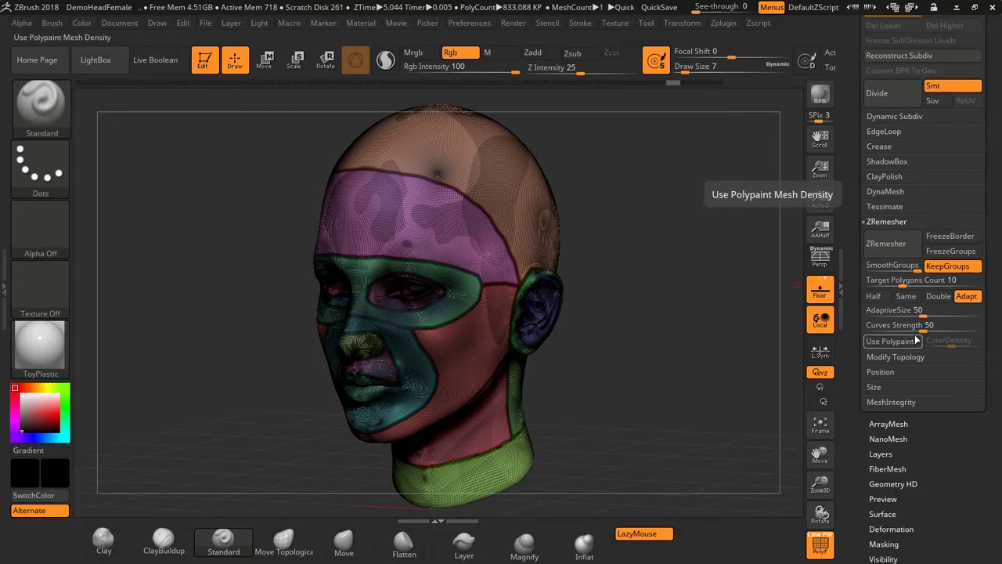
ZRemesh the head at target 10 with KeepGroups and orbit to inspect the roughly 20K-polygon quad mesh
left_click(902, 243)
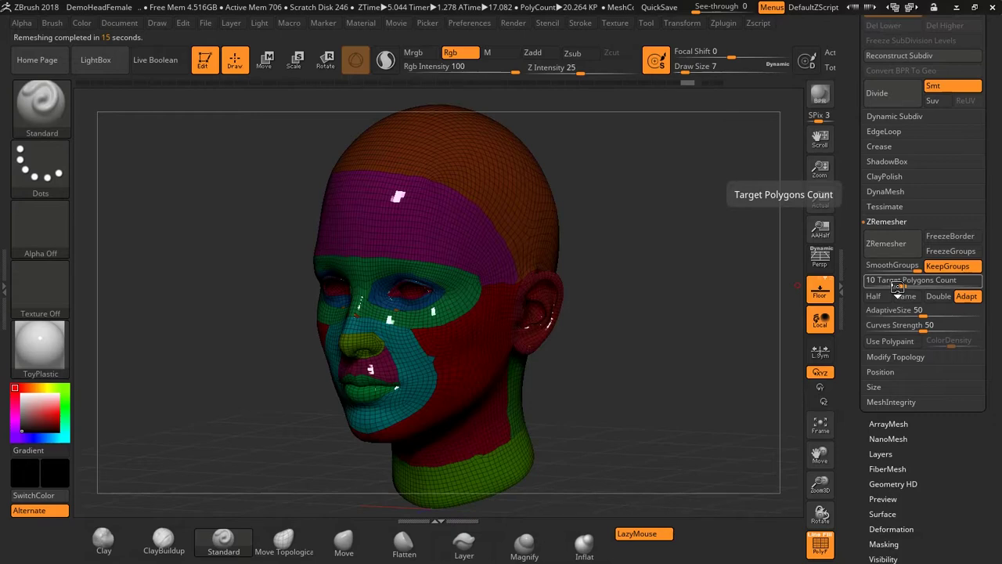
mouse_move(645, 182)
left_mouse_down()
mouse_move(688, 190)
mouse_move(628, 186)
mouse_move(671, 188)
mouse_move(629, 157)
mouse_move(655, 205)
left_mouse_up()
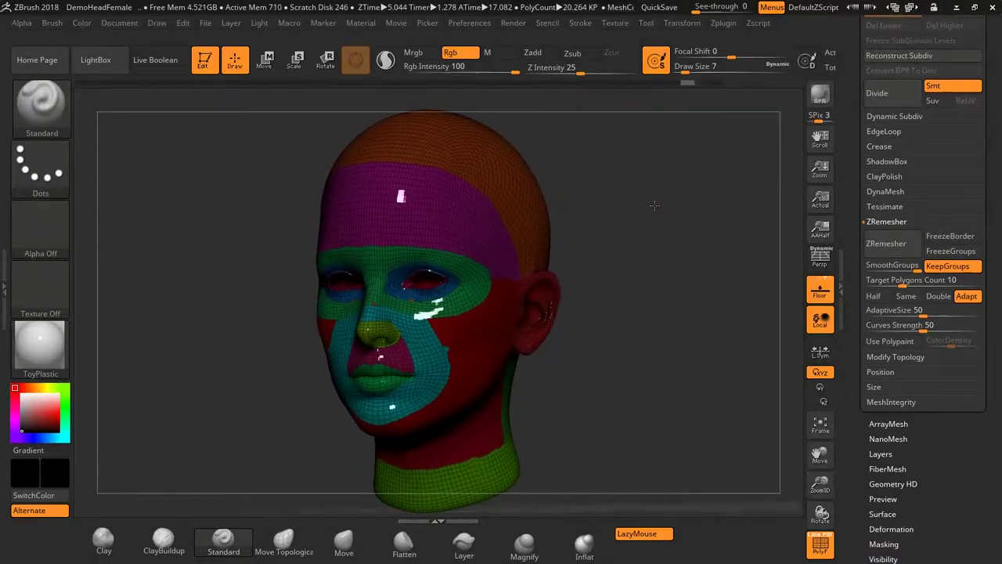
mouse_move(40, 345)
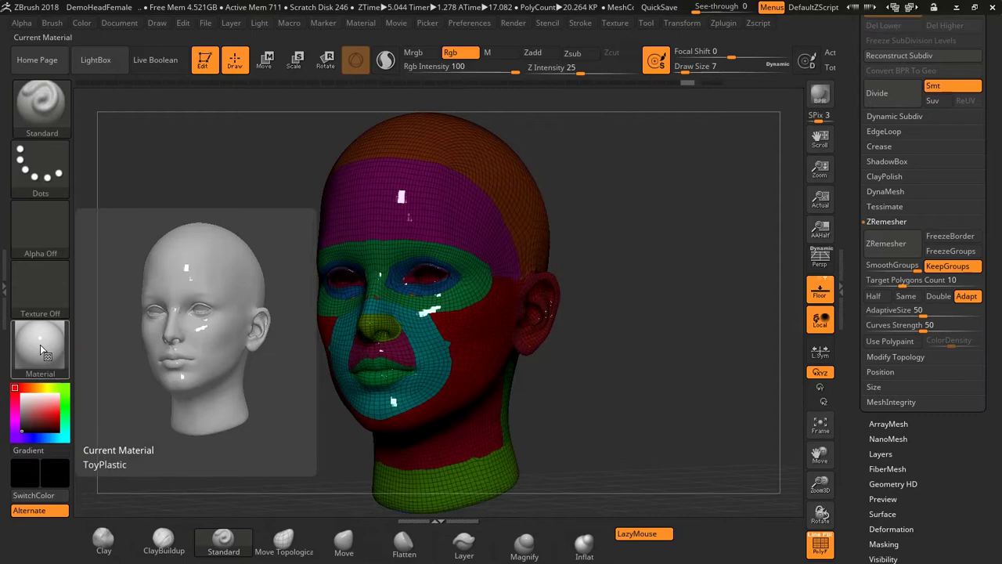
mouse_move(645, 248)
left_mouse_down()
mouse_move(686, 245)
mouse_move(631, 268)
mouse_move(689, 266)
mouse_move(657, 250)
left_mouse_up()
mouse_move(632, 289)
left_mouse_down()
mouse_move(738, 243)
mouse_move(651, 288)
mouse_move(683, 291)
left_mouse_up()
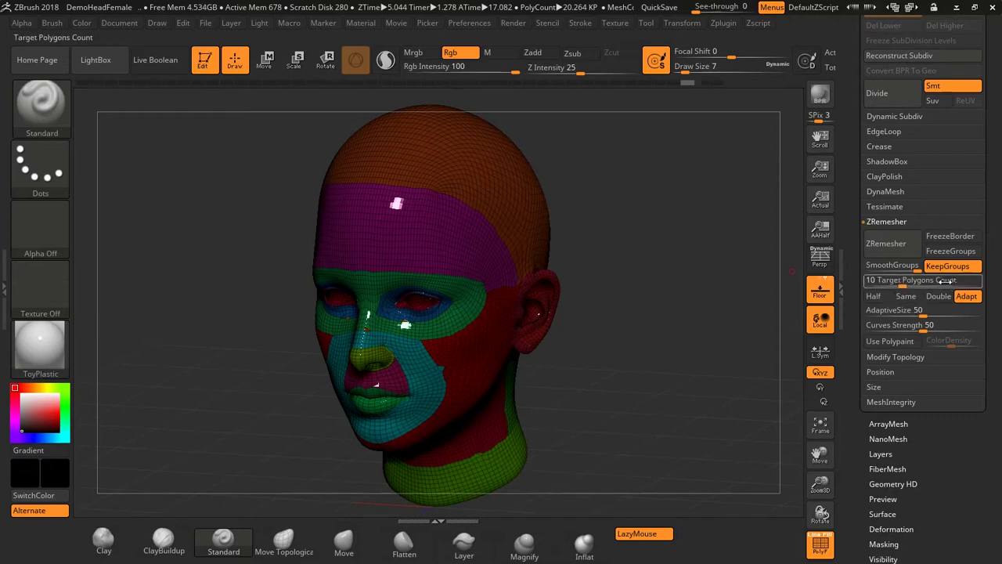
Undo the first remesh and set Target Polygons Count to 5
left_click(676, 82)
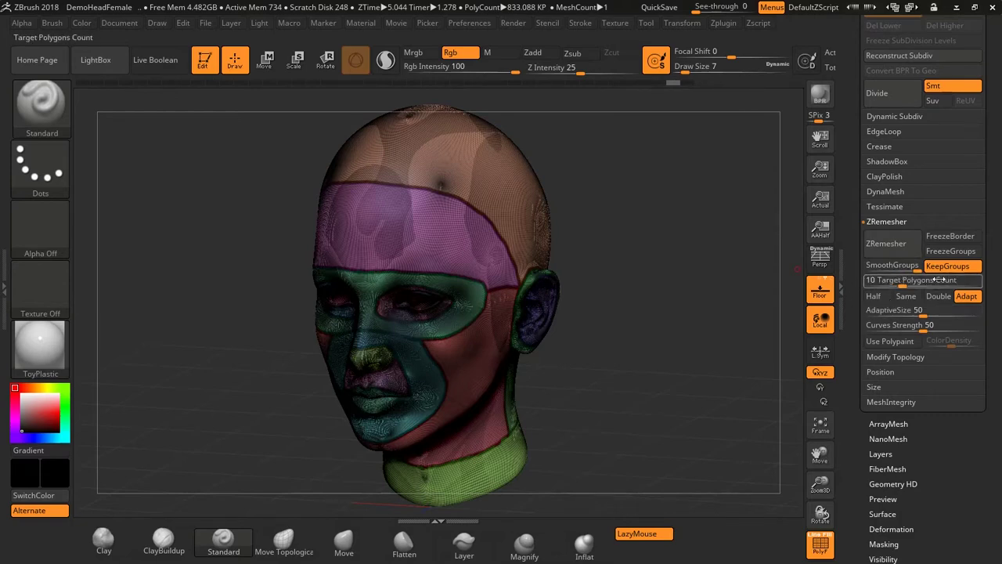
left_click(889, 283)
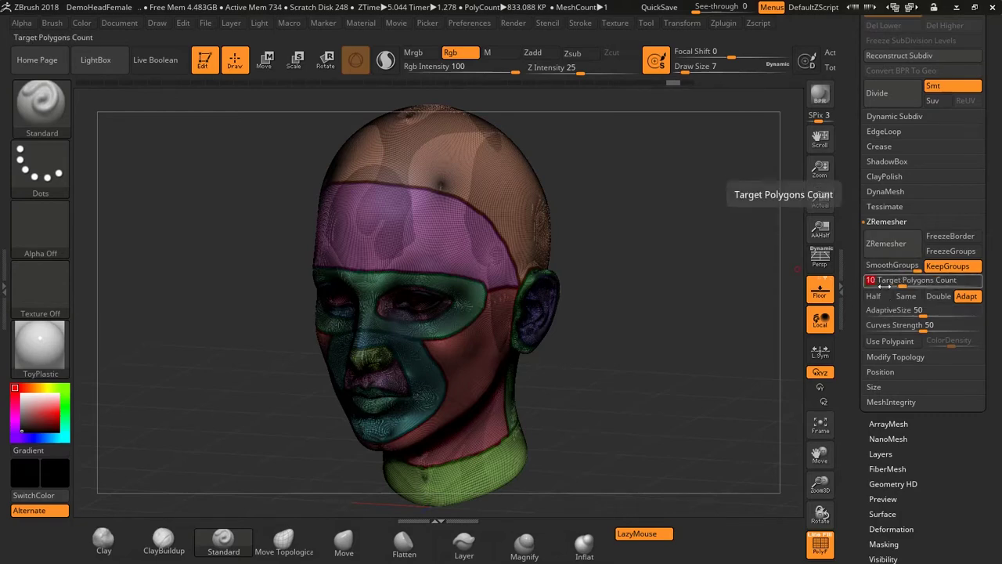
type("5")
key("Return")
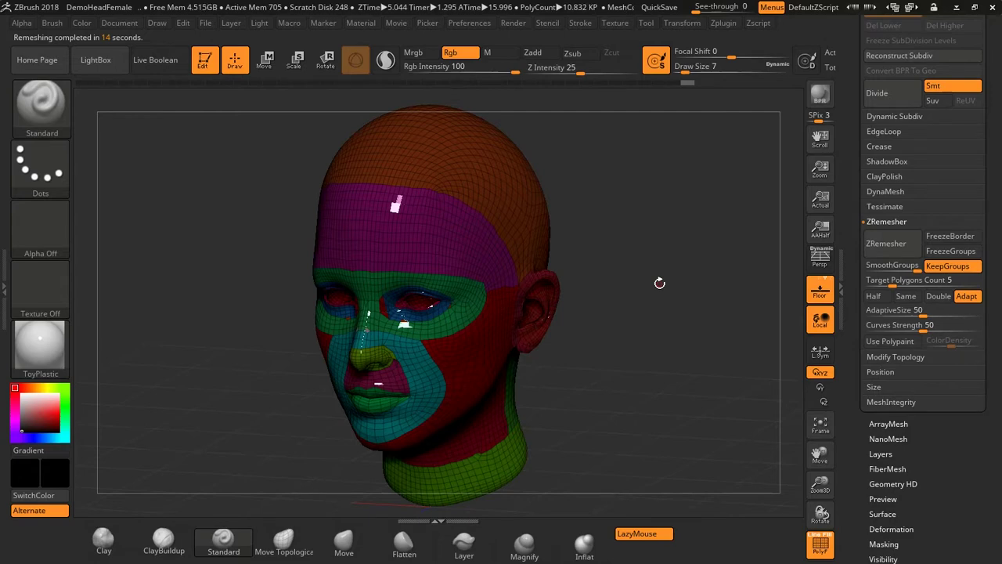
Orbit the remeshed head to a near-front view and zoom in on the quad loops around the eyes
mouse_move(660, 239)
left_mouse_down()
mouse_move(721, 210)
mouse_move(644, 217)
mouse_move(678, 193)
mouse_move(702, 203)
left_mouse_up()
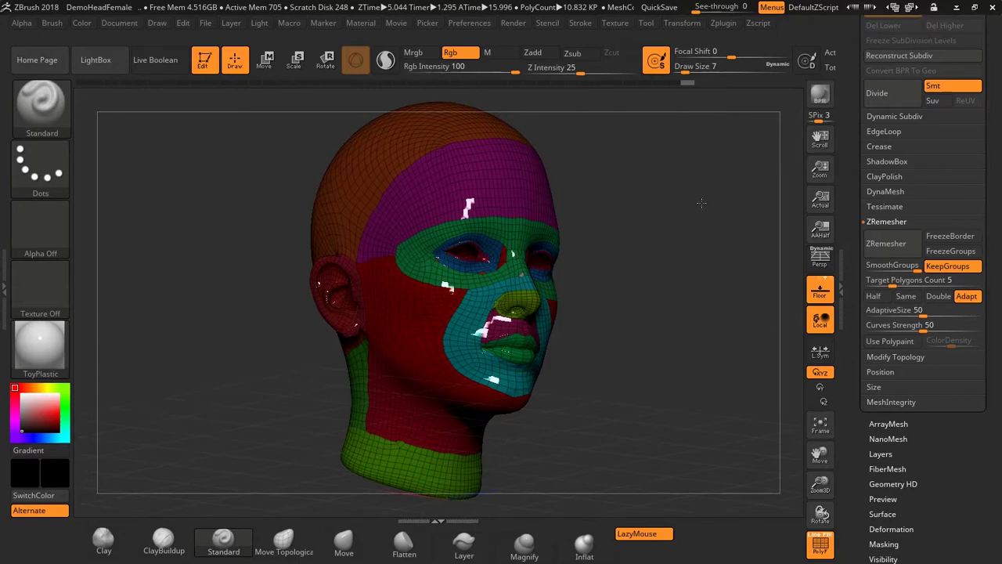
mouse_move(702, 203)
left_mouse_down()
mouse_move(698, 253)
mouse_move(635, 222)
mouse_move(650, 253)
left_mouse_up()
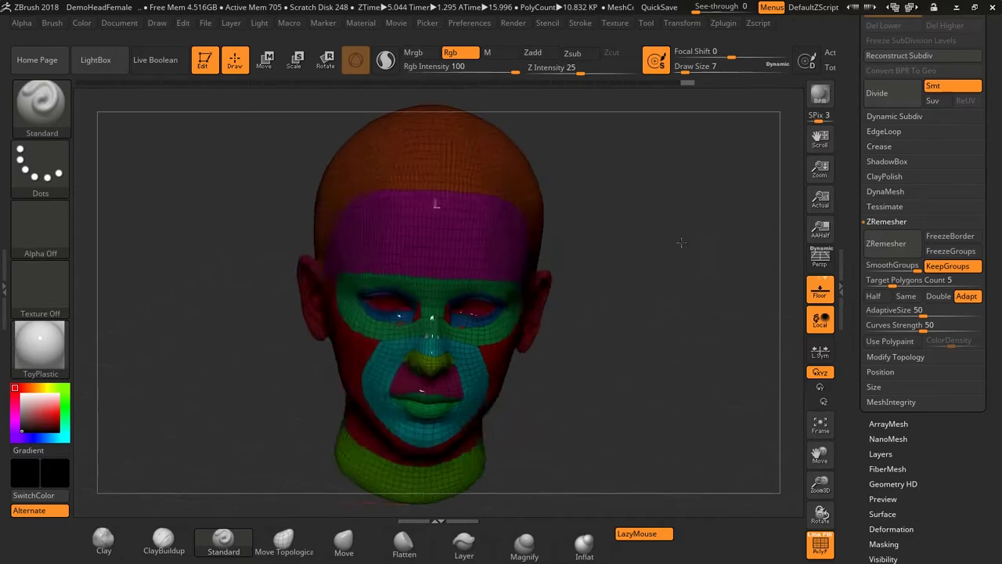
mouse_move(654, 253)
left_mouse_down()
mouse_move(689, 223)
mouse_move(665, 221)
mouse_move(652, 267)
mouse_move(658, 230)
left_mouse_up()
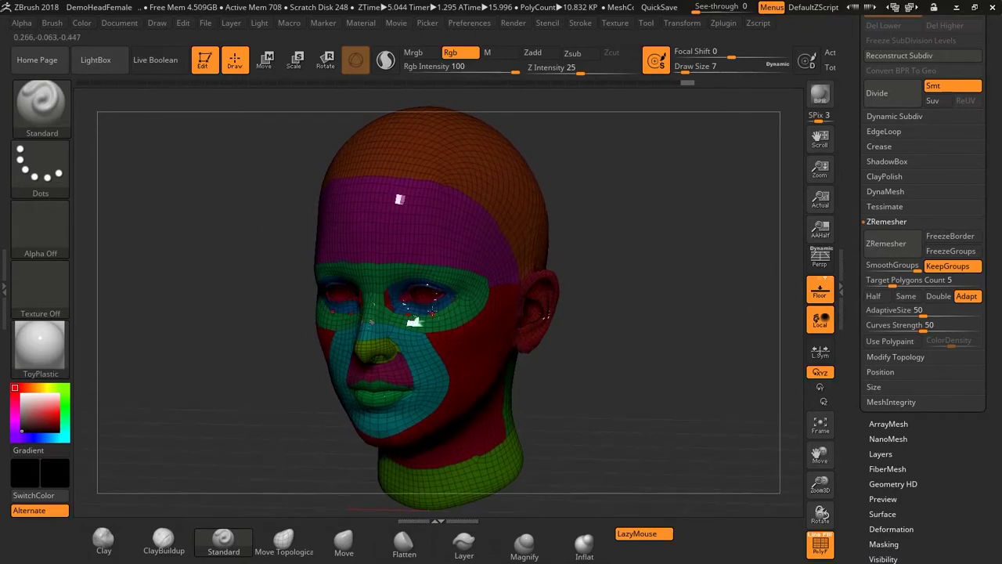
right_click_drag(389, 312, 696, 316, "ctrl")
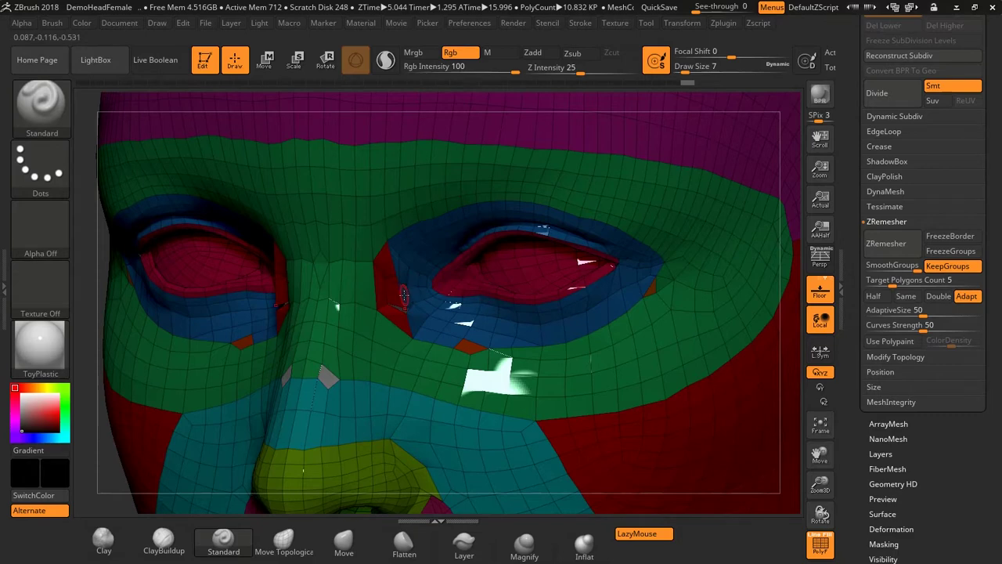
Isolate and then hide the green eye polygroup, and zoom out to frame the whole face
key("ctrl+shift")
left_click(379, 194, "ctrl+shift")
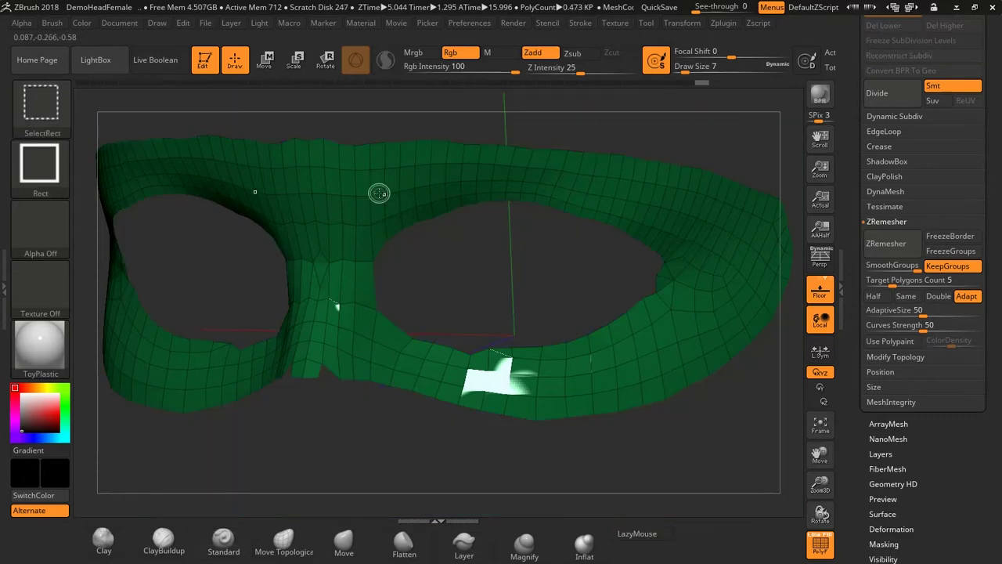
left_click(709, 444, "ctrl+shift")
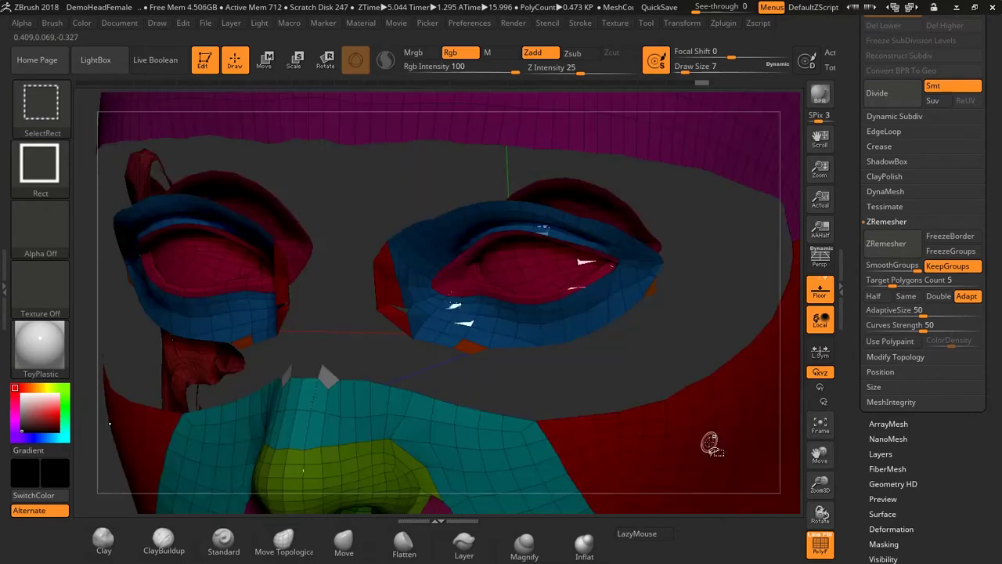
left_click_drag(537, 369, 597, 367)
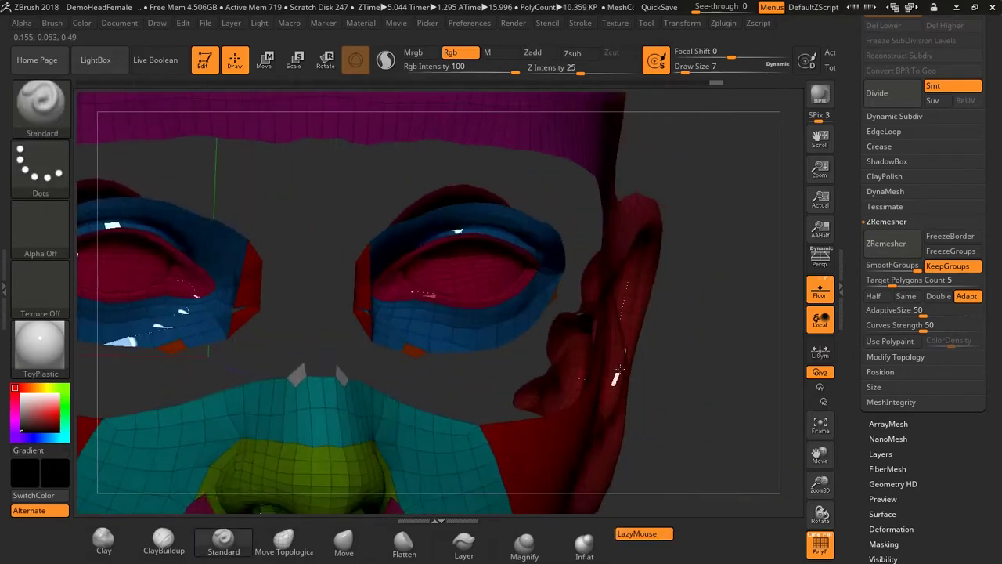
mouse_move(597, 367)
right_mouse_down("ctrl")
mouse_move(477, 444)
mouse_move(478, 279)
right_mouse_up("ctrl")
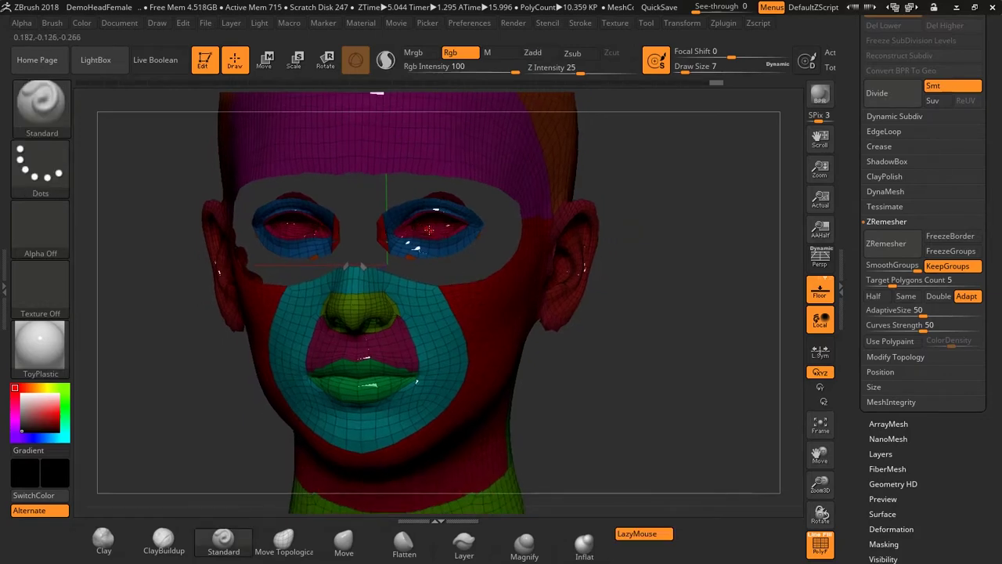
Hide the eyeball, cheek, forehead, chin, nose, upper-lip, lips and ear polygroups
key("ctrl+shift")
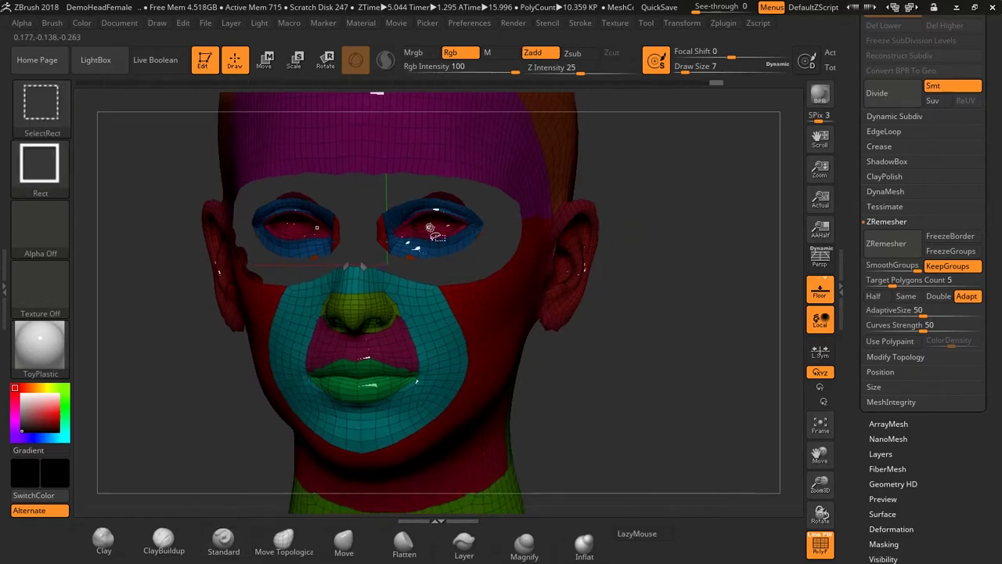
left_click(430, 227, "ctrl+alt+shift")
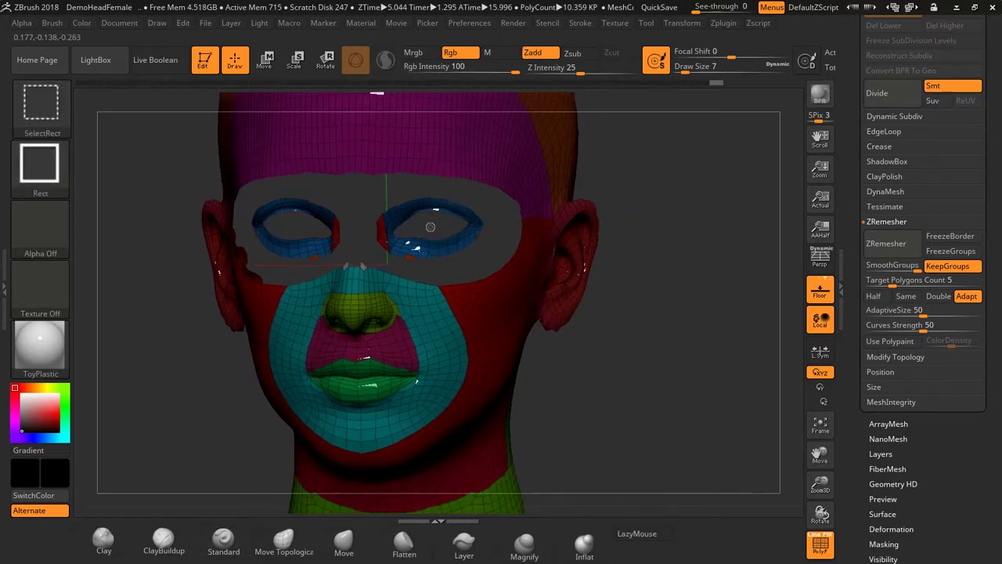
left_click(509, 291, "ctrl+alt+shift")
left_click(436, 332, "ctrl+alt+shift")
left_click(364, 312, "ctrl+alt+shift")
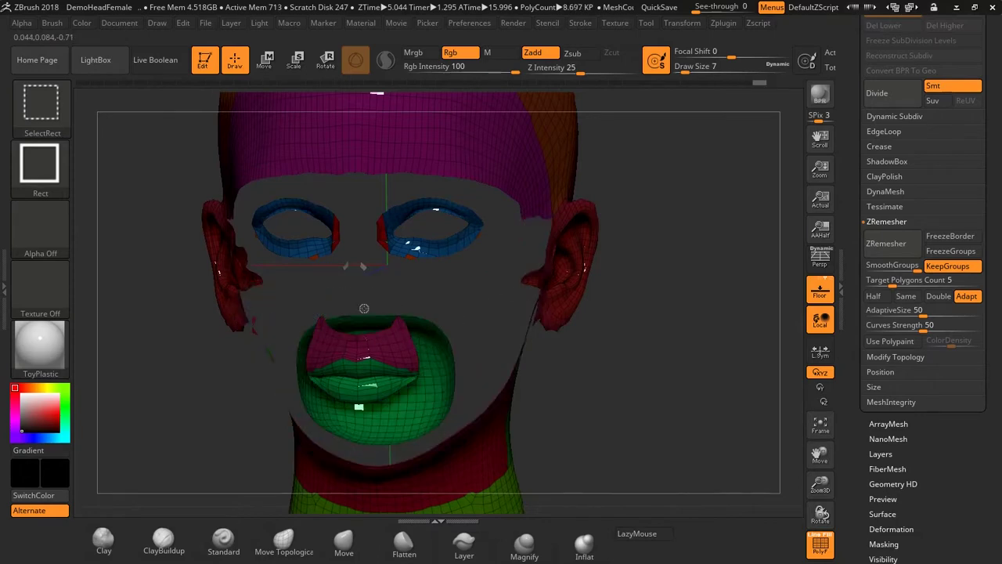
left_click(407, 354, "ctrl+alt+shift")
left_click(439, 376, "ctrl+alt+shift")
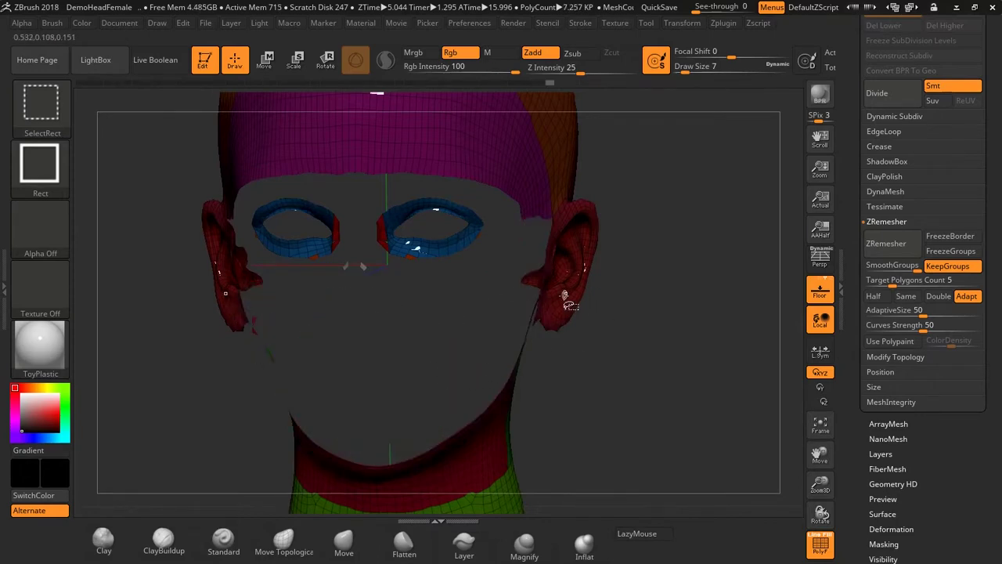
left_click(570, 301, "ctrl+alt+shift")
left_click(542, 285, "ctrl+alt+shift")
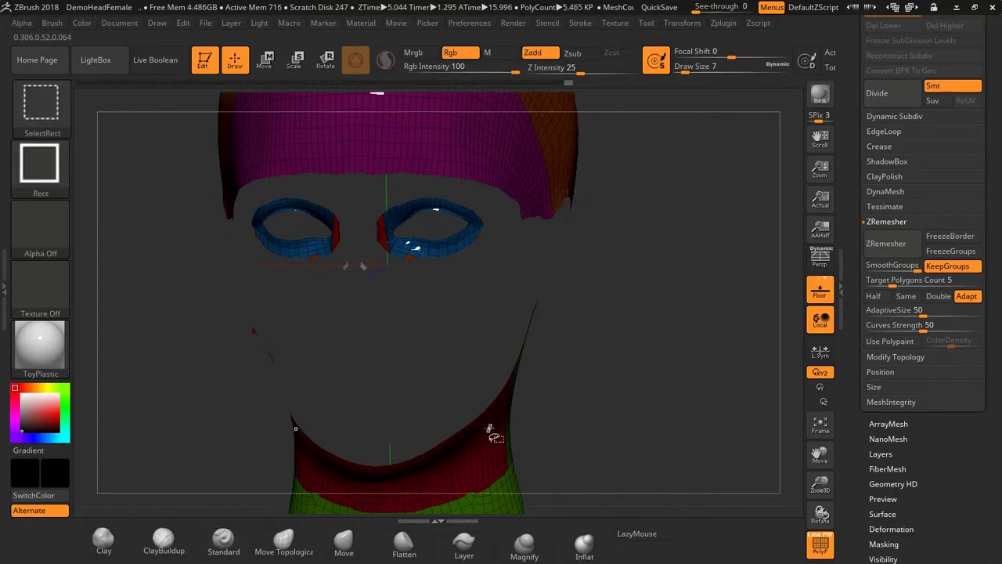
Hide the neck, back and magenta cap groups so only the eye rings remain, then turn off Polyframe
left_click_drag(492, 439, 489, 436, "ctrl+shift")
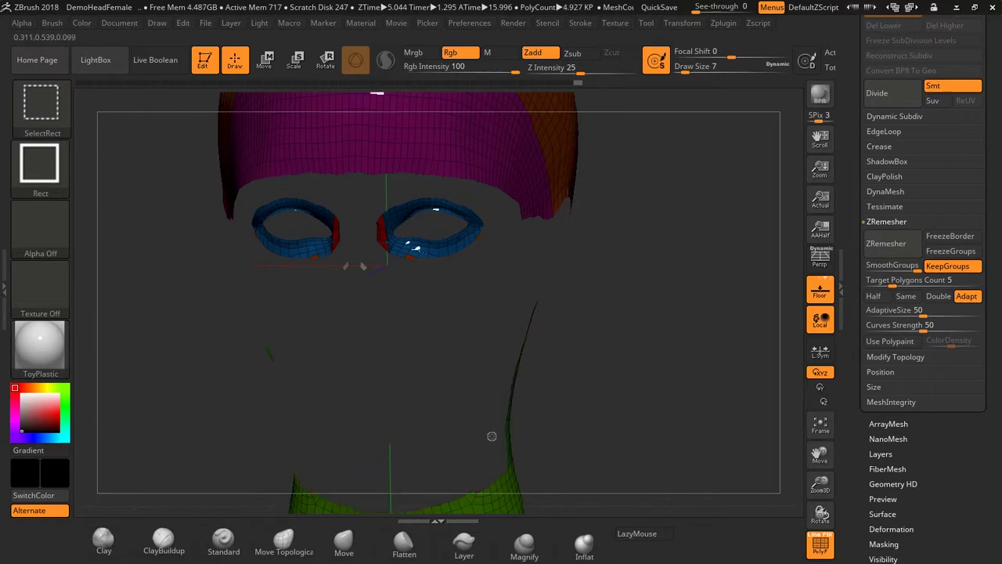
left_click(510, 481, "ctrl+shift")
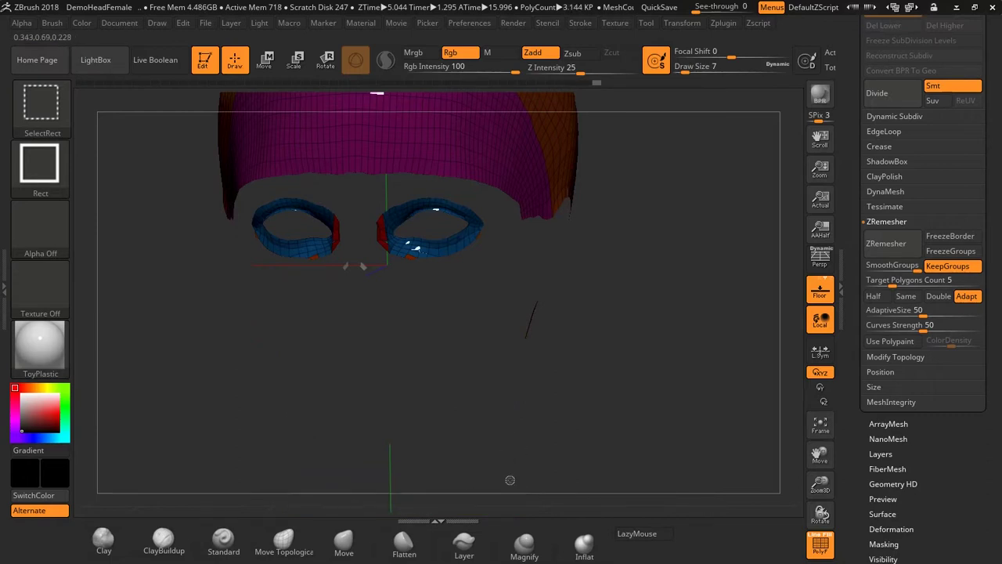
left_click(537, 327, "ctrl+shift")
left_click(506, 137, "ctrl+shift")
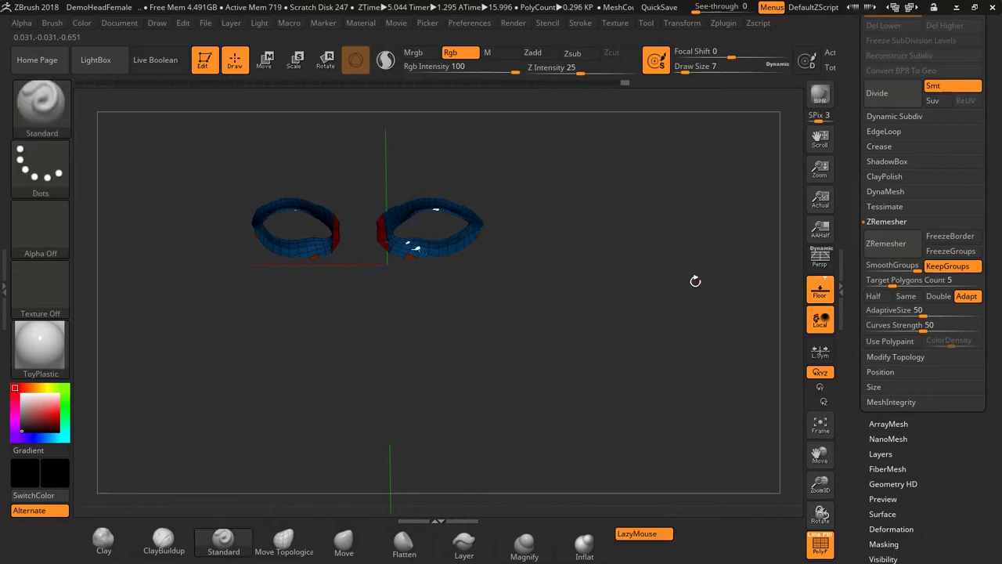
left_click_drag(696, 280, 651, 291)
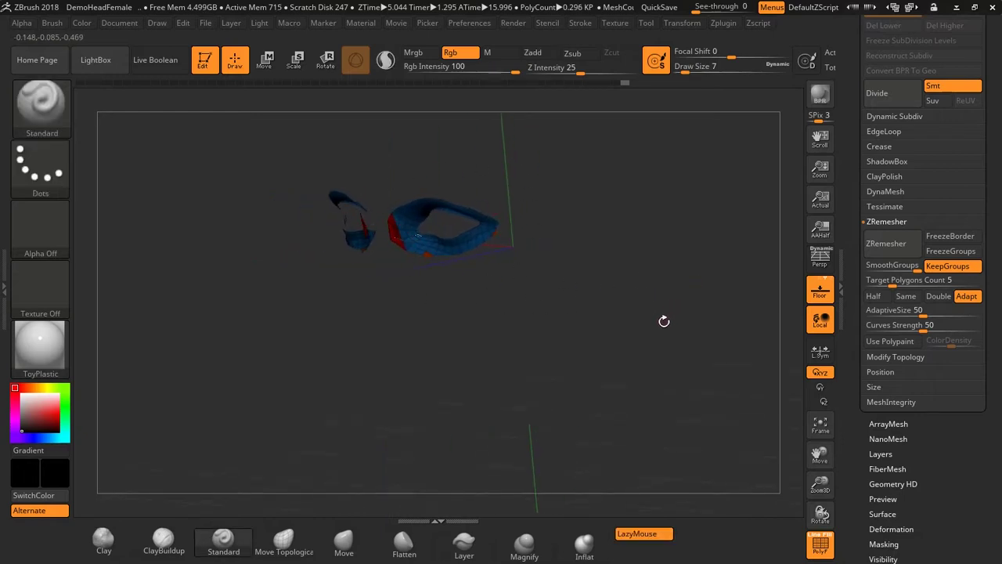
key("shift+f")
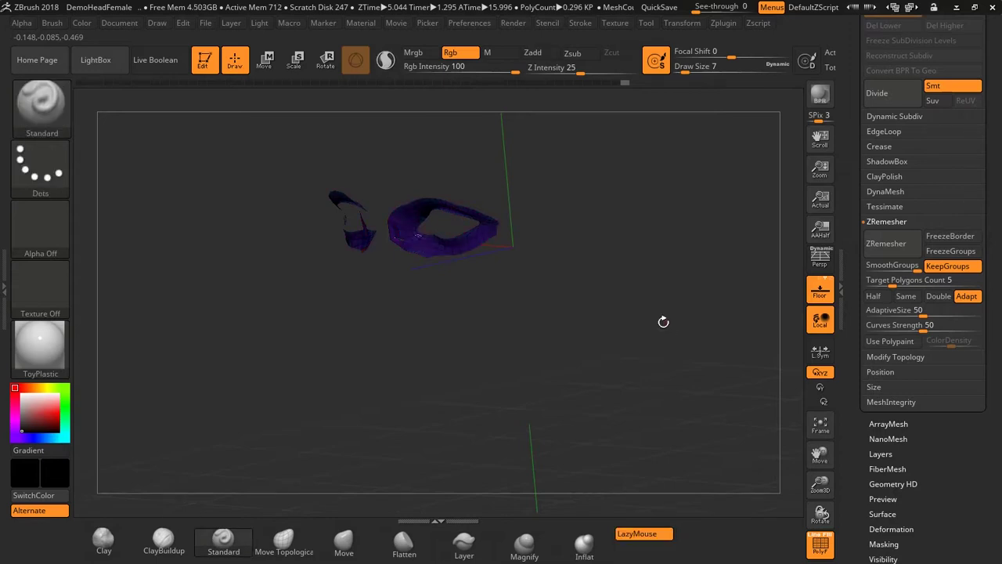
Unhide all polygroups and orbit the head through front, side, chin and ear views
left_click(719, 294, "ctrl+shift")
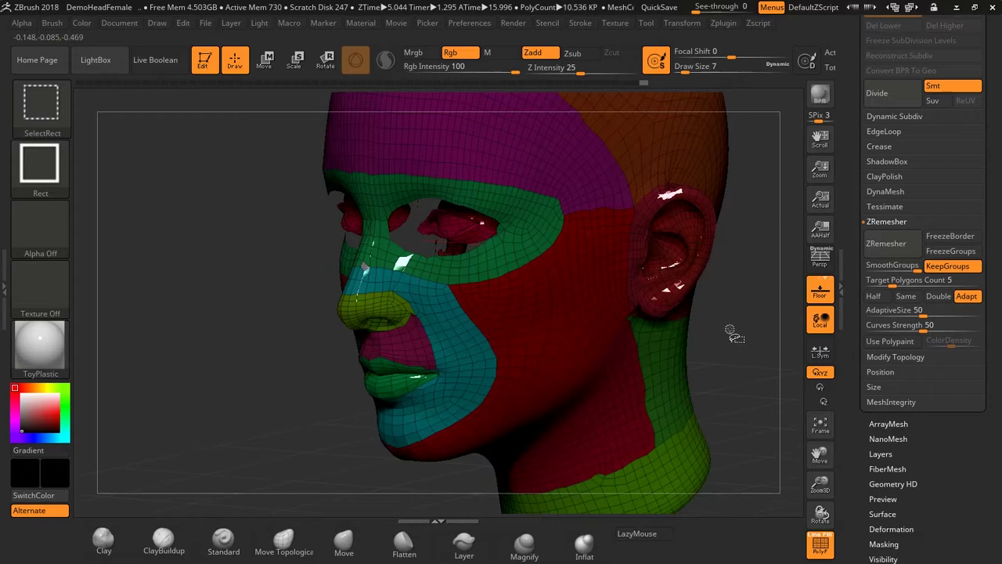
mouse_move(729, 327)
left_mouse_down("shift")
mouse_move(761, 306)
mouse_move(696, 292)
left_mouse_up("shift")
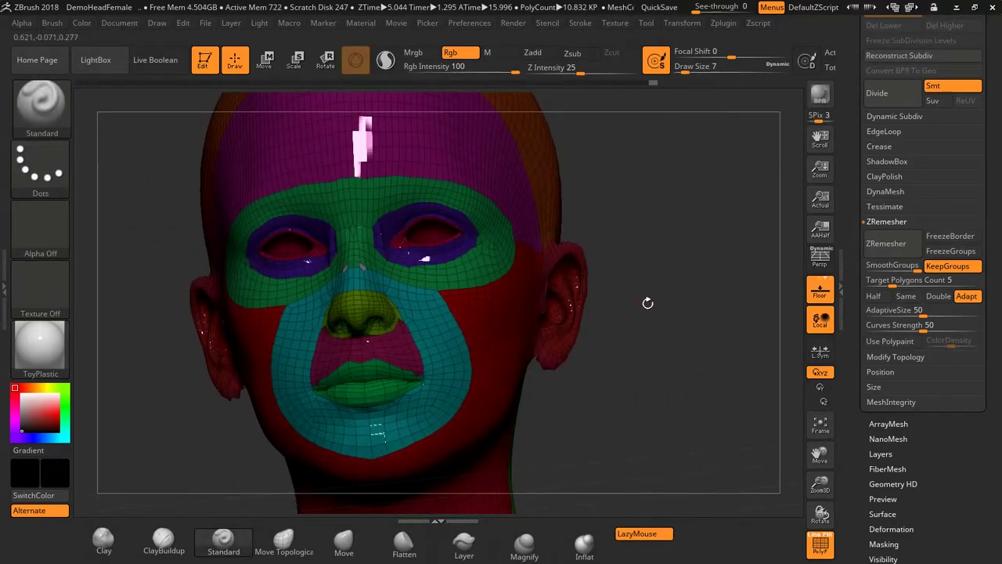
left_click_drag(695, 315, 701, 307)
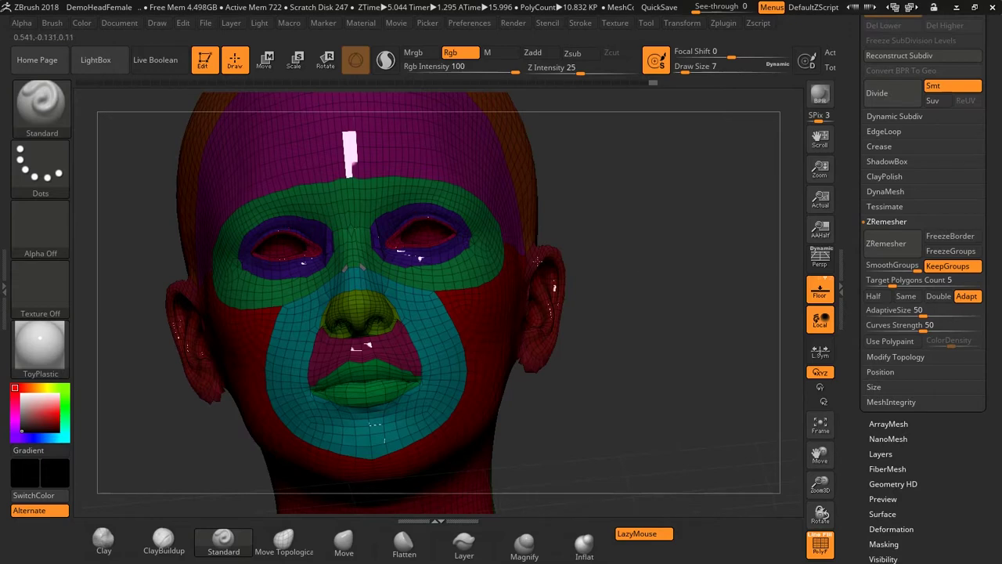
mouse_move(640, 244)
left_mouse_down()
mouse_move(645, 264)
mouse_move(420, 251)
left_mouse_up()
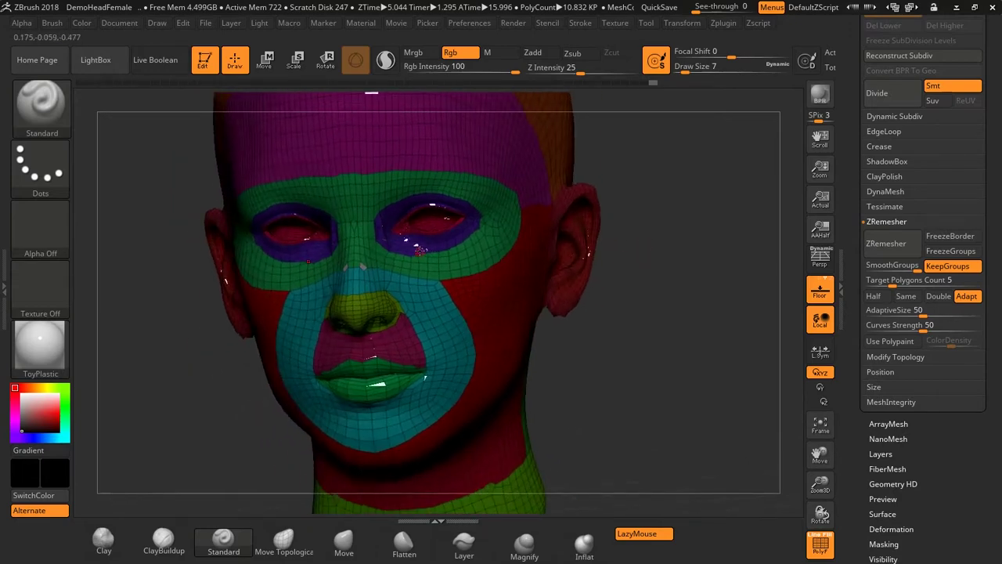
left_click_drag(689, 313, 626, 304)
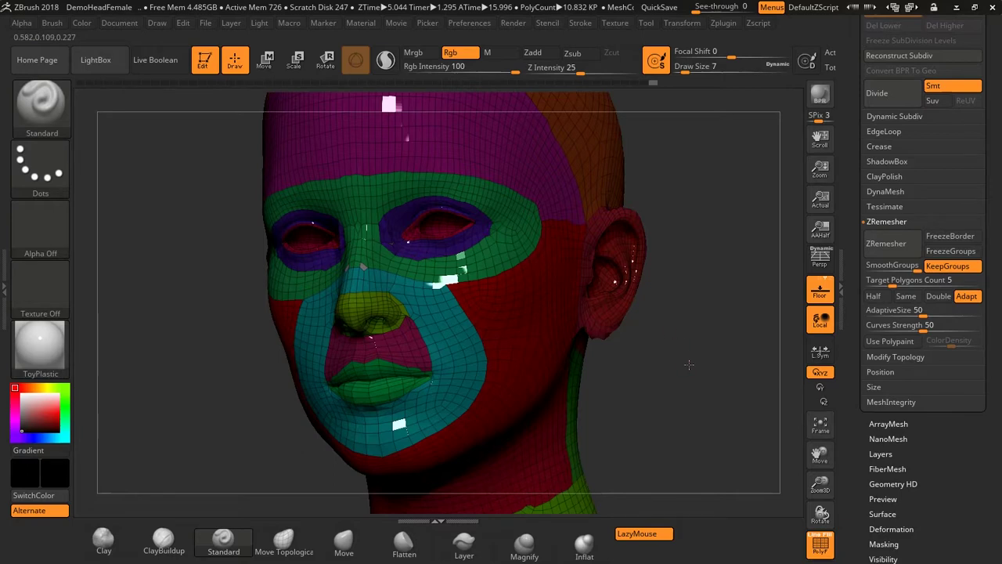
mouse_move(670, 331)
left_mouse_down()
mouse_move(678, 312)
mouse_move(692, 366)
mouse_move(365, 265)
left_mouse_up()
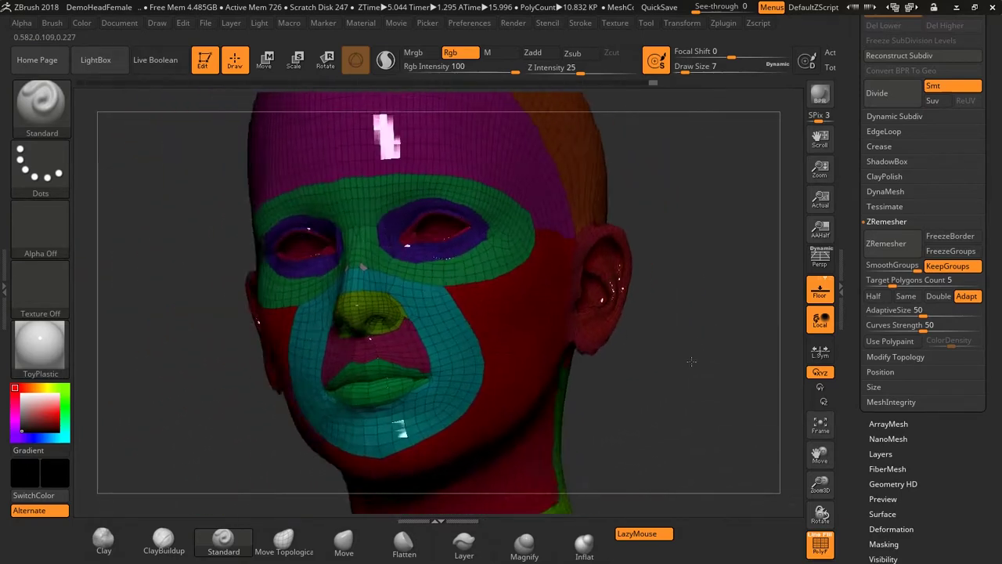
key("ctrl")
Turn the face to a frontal view and isolate, invert, then restore the green and teal polygroups
scroll(365, 264, "up", 5, "ctrl")
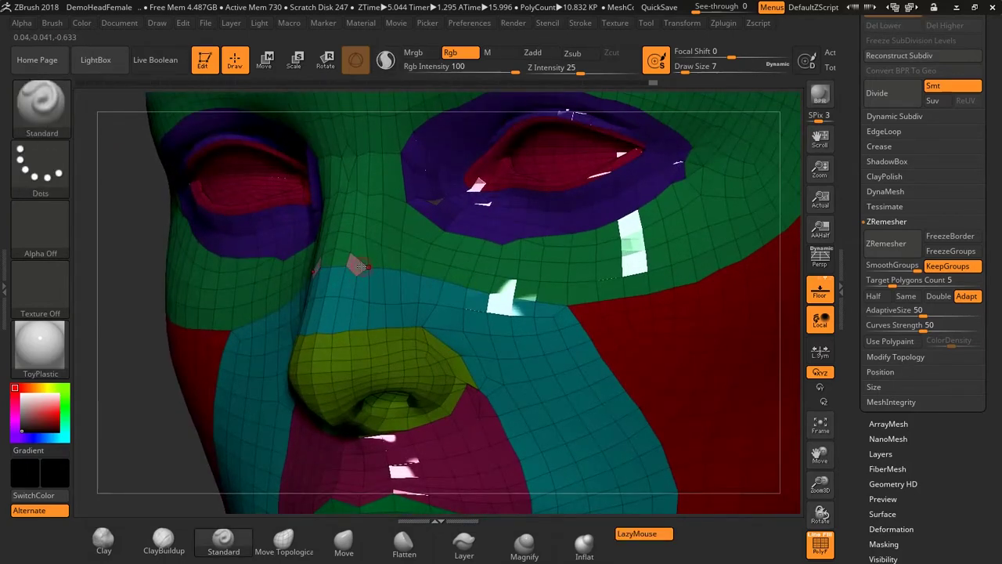
left_click_drag(112, 309, 342, 296)
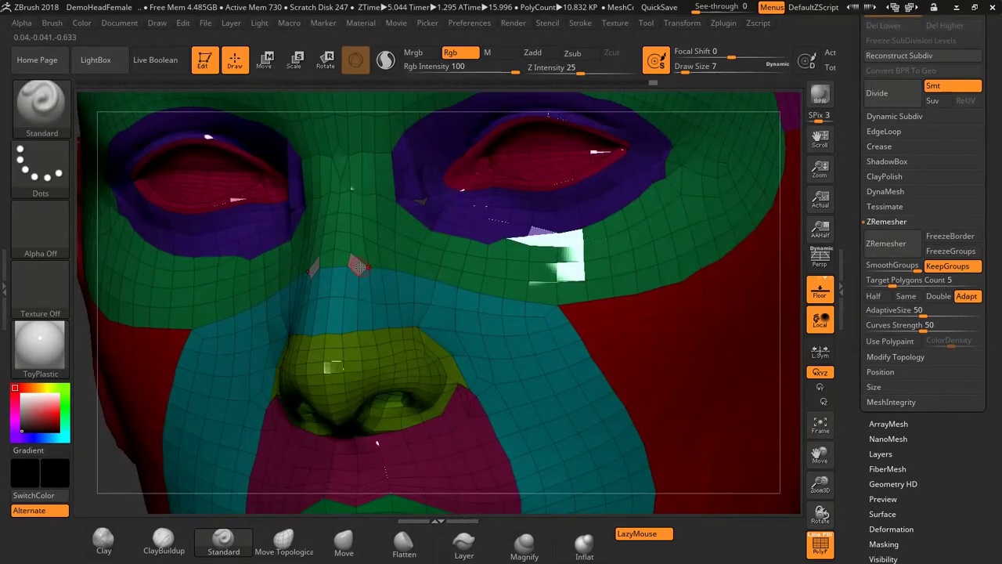
key("ctrl+shift")
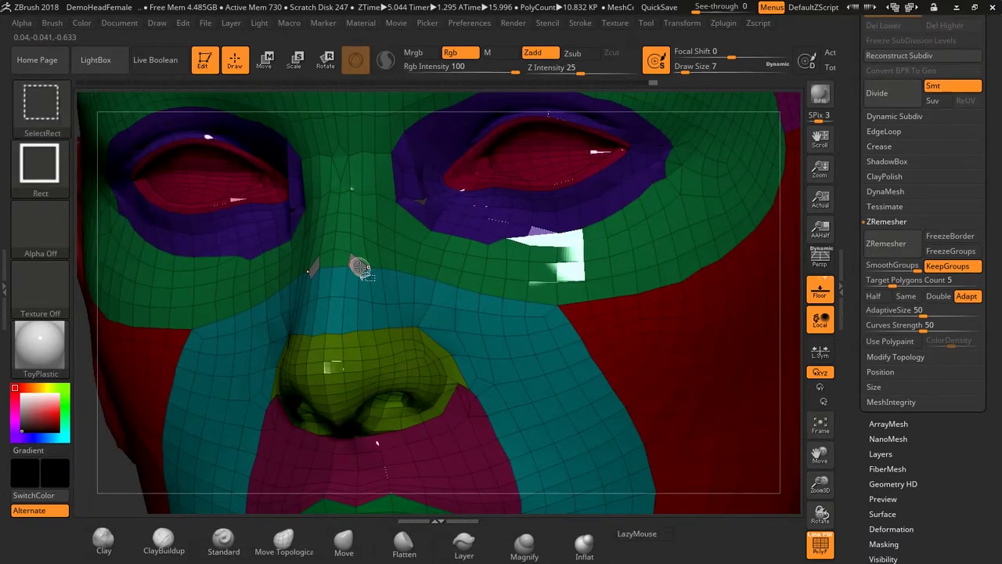
left_click(359, 267, "ctrl+shift")
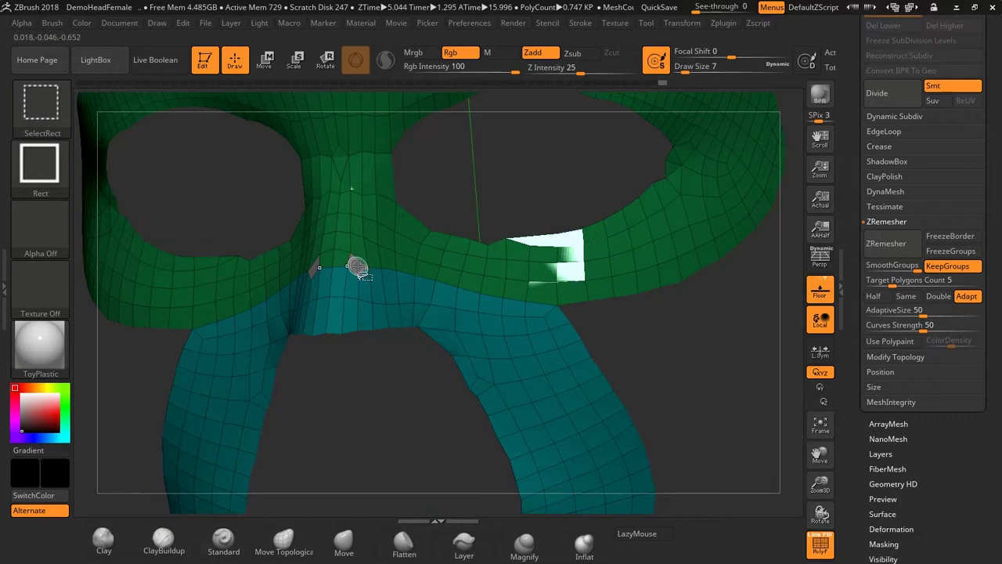
left_click(357, 267, "ctrl+shift")
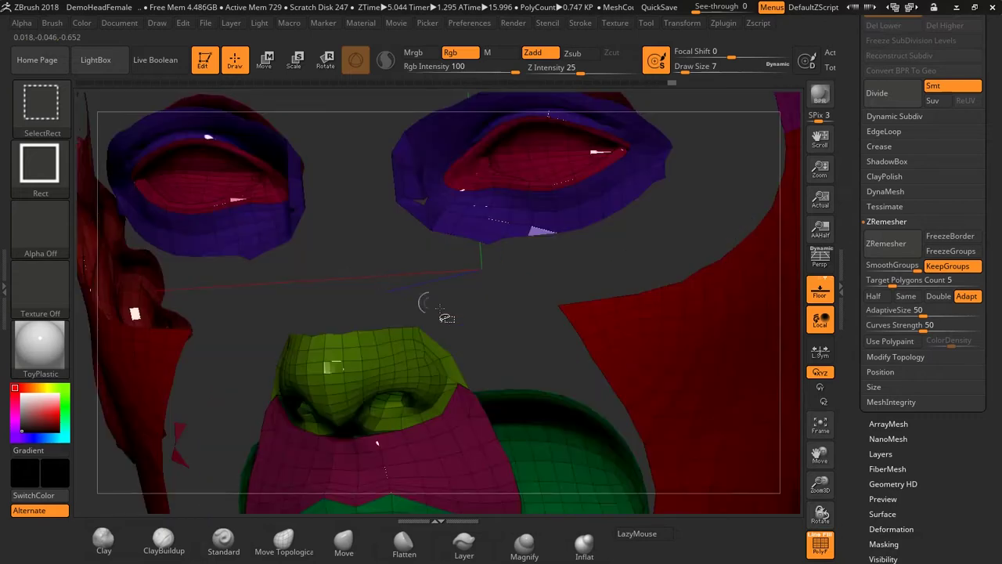
left_click(494, 314, "ctrl+shift")
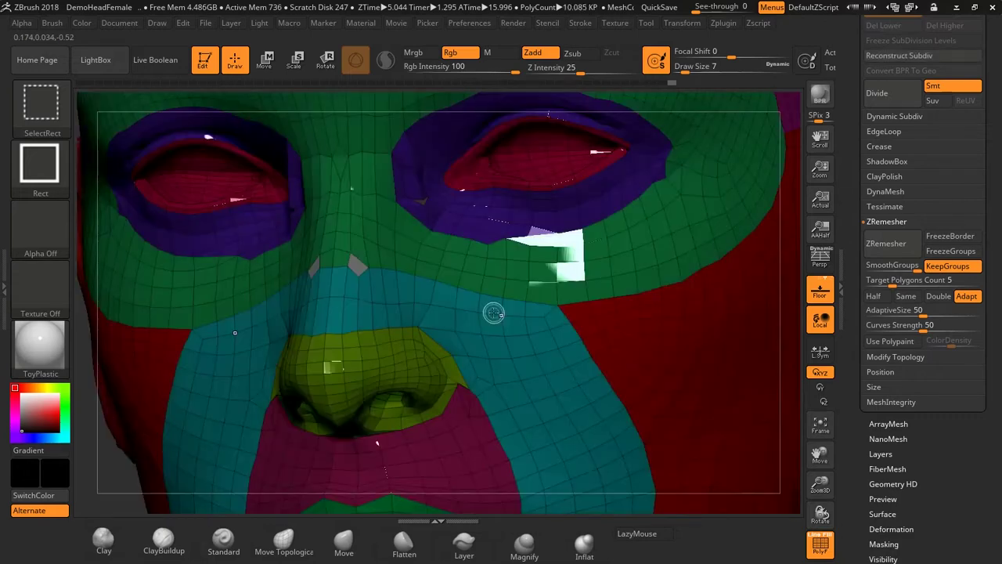
Isolate the green eye and brow band, then undo to show the face with the band hidden
left_click(378, 248, "ctrl+shift")
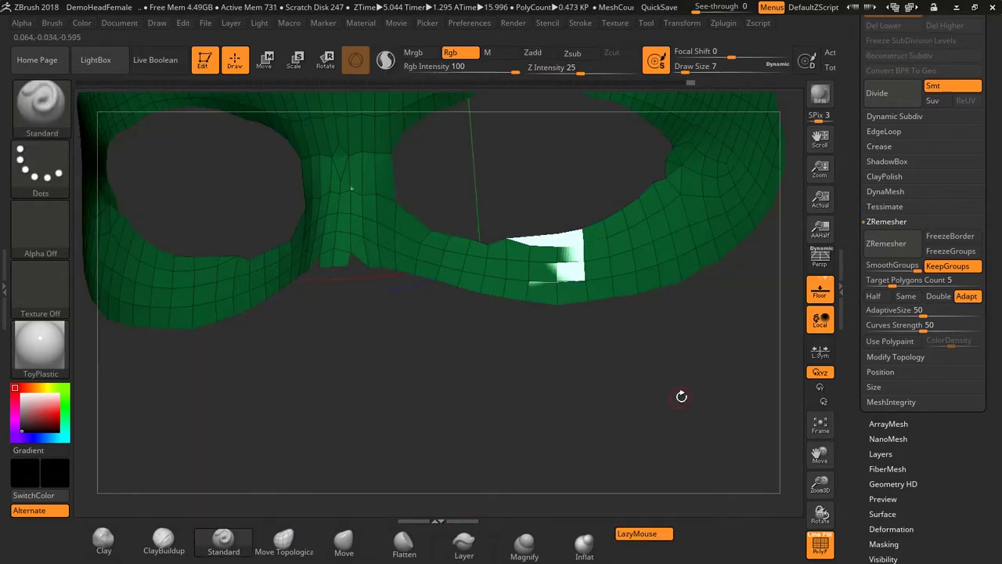
left_click(710, 384, "ctrl+shift")
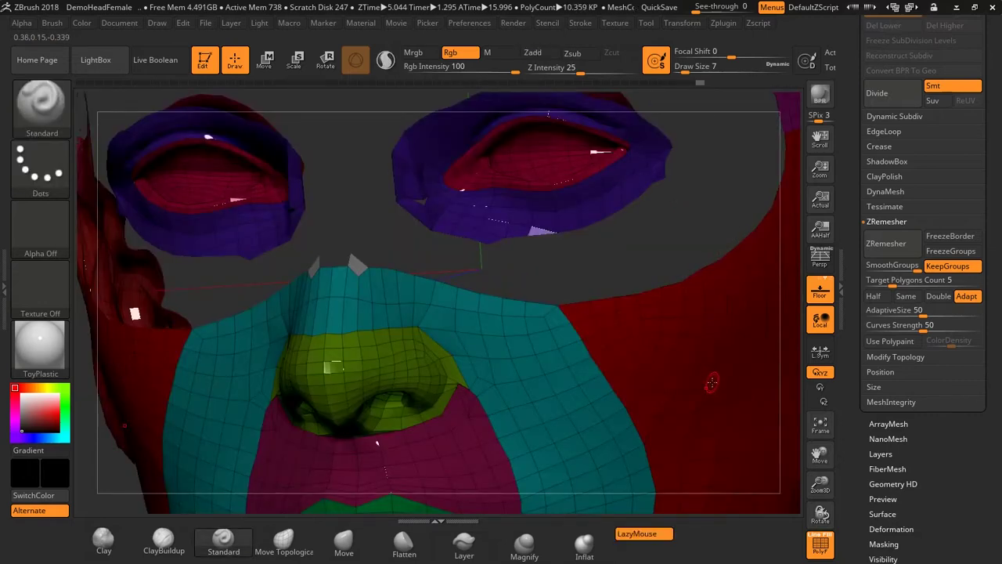
left_click(656, 257, "ctrl+shift")
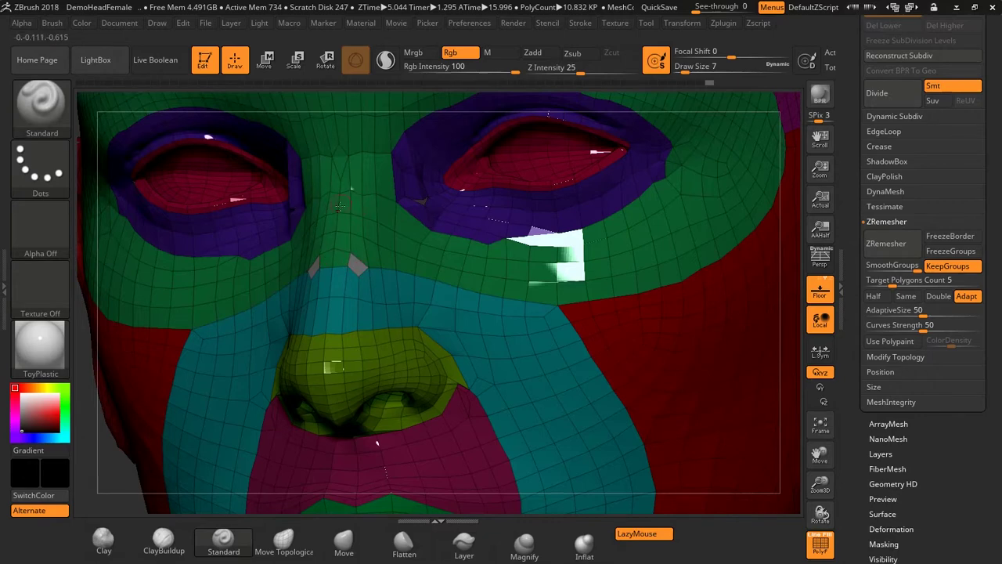
left_click(609, 262, "ctrl+shift")
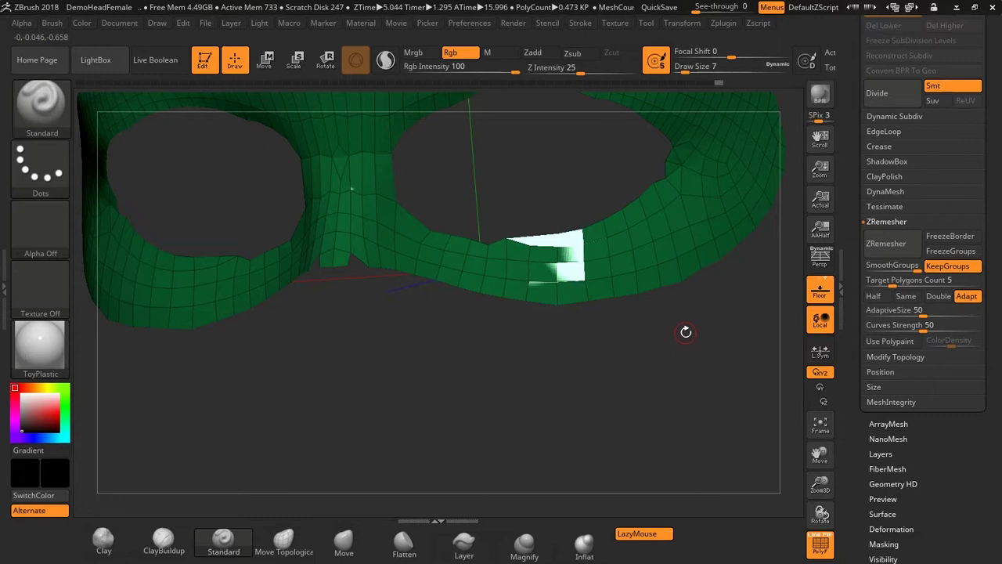
key("ctrl+z")
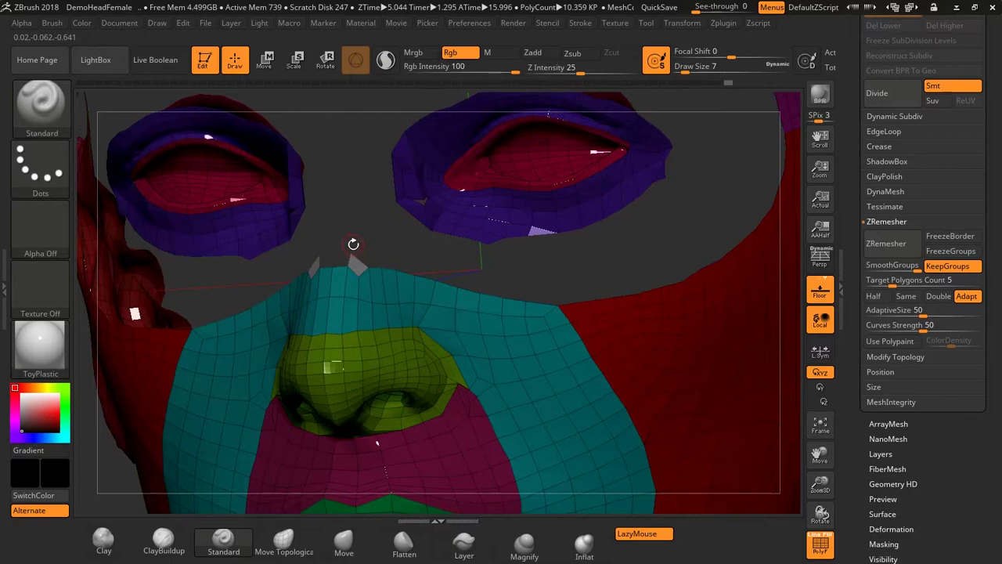
Hide the stray grey triangles above the nose, restore the face with the brow band hidden, and zoom out
key("ctrl+shift")
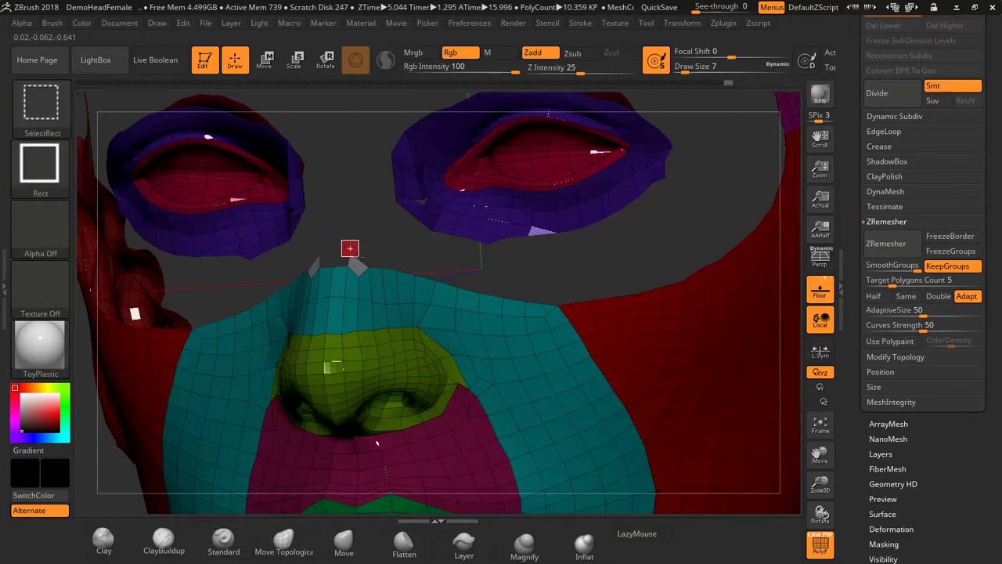
left_click(351, 249, "ctrl+shift")
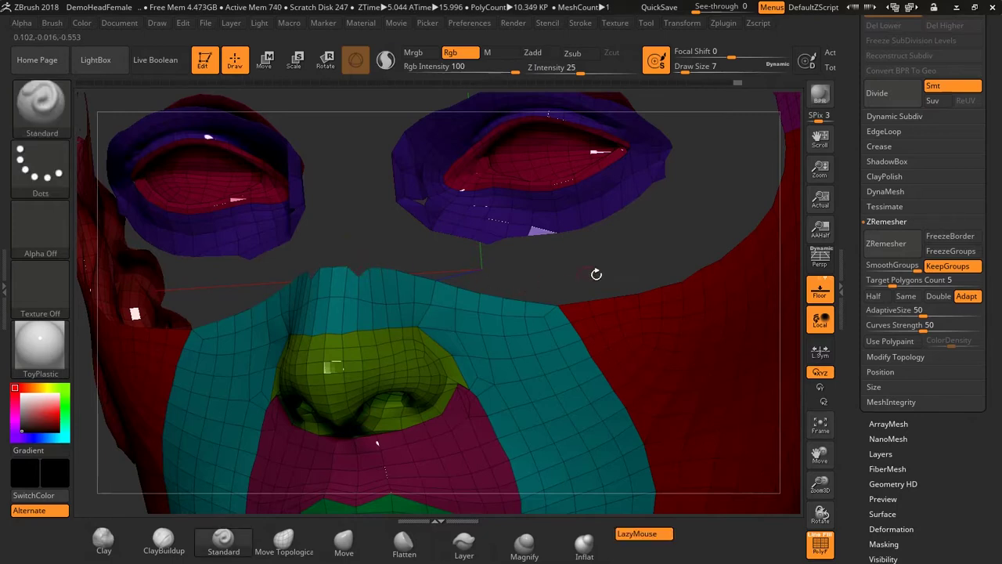
left_click(669, 239, "ctrl+shift")
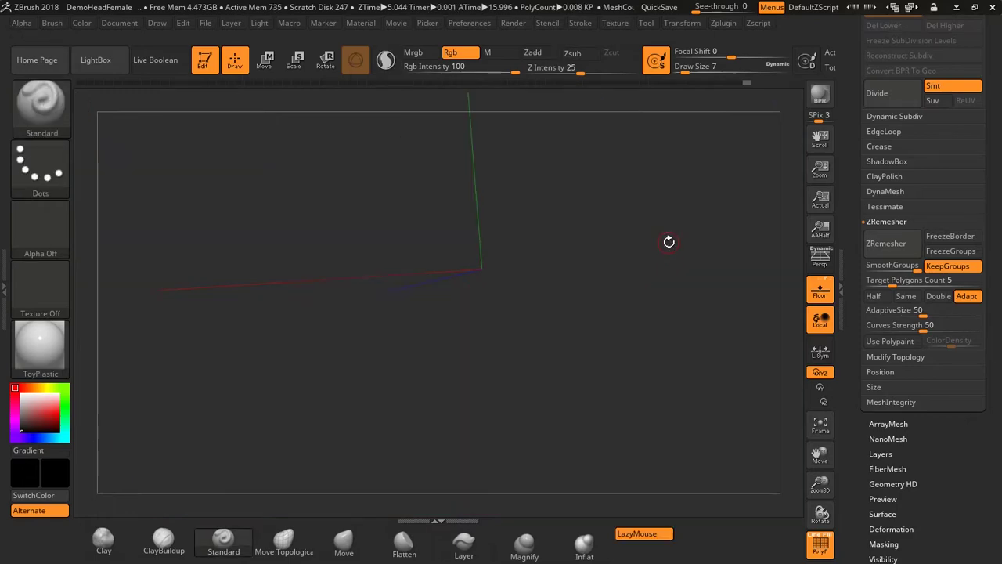
left_click(657, 239, "ctrl+shift")
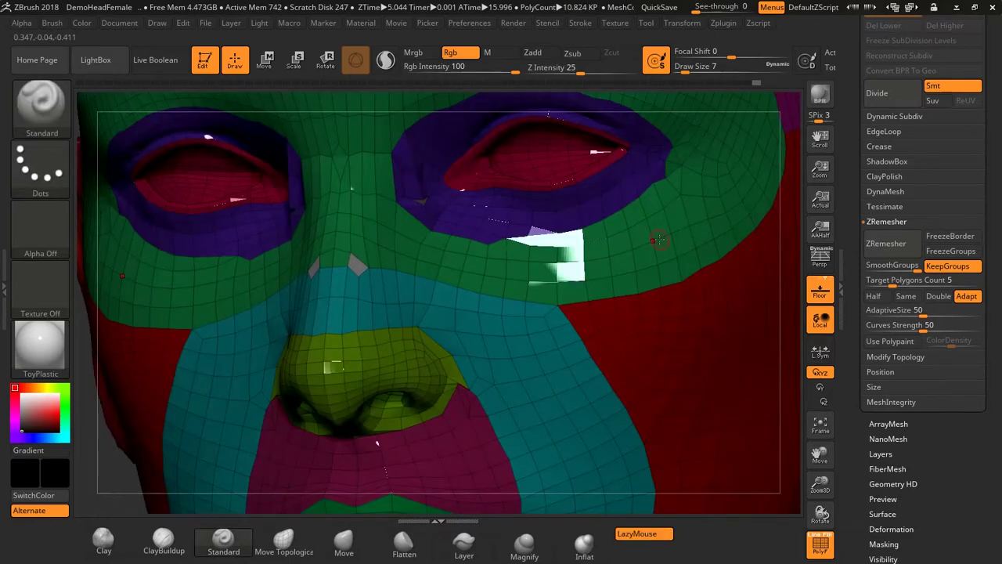
left_click(513, 277, "ctrl+shift")
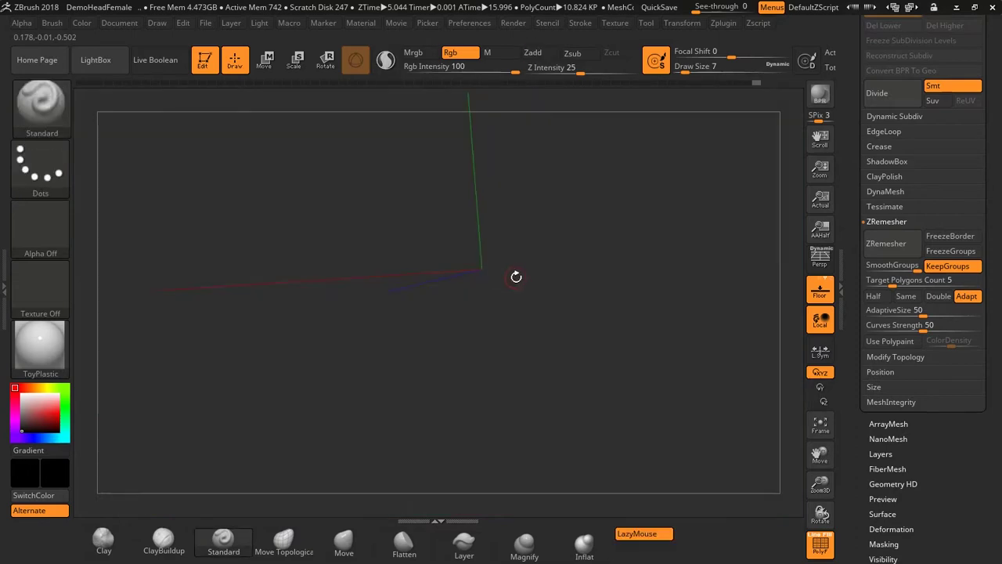
left_click(521, 273, "ctrl+shift")
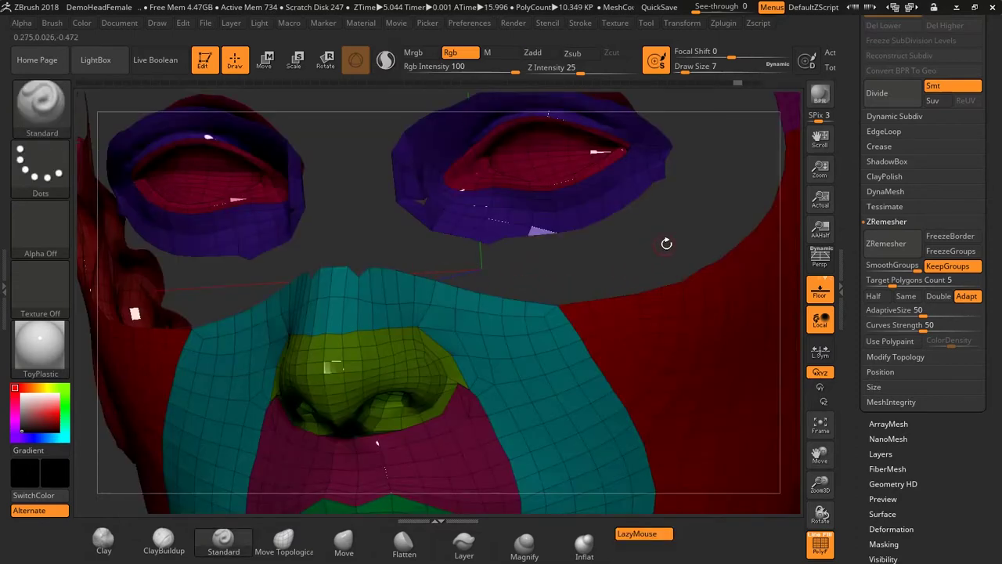
left_click_drag(671, 249, 290, 215)
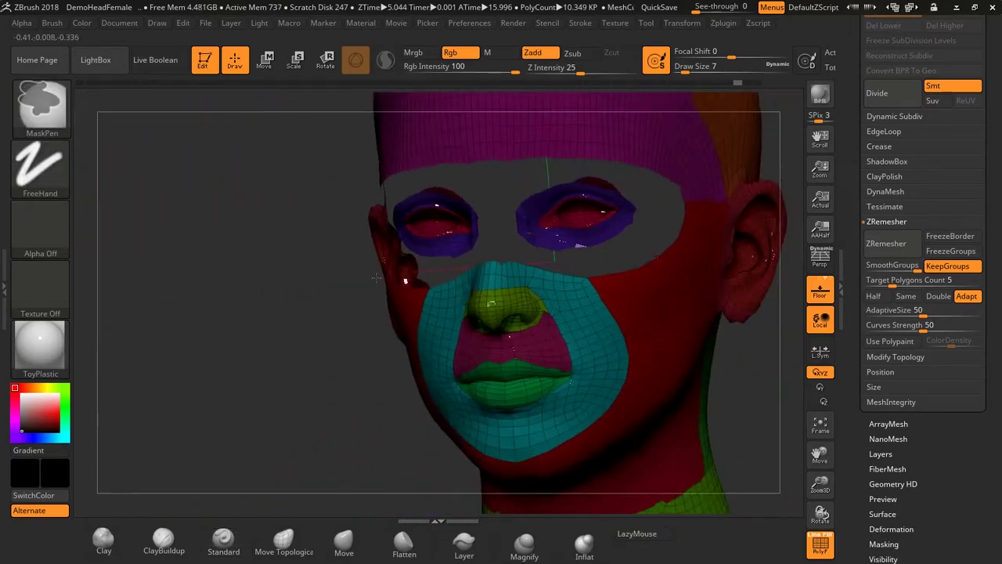